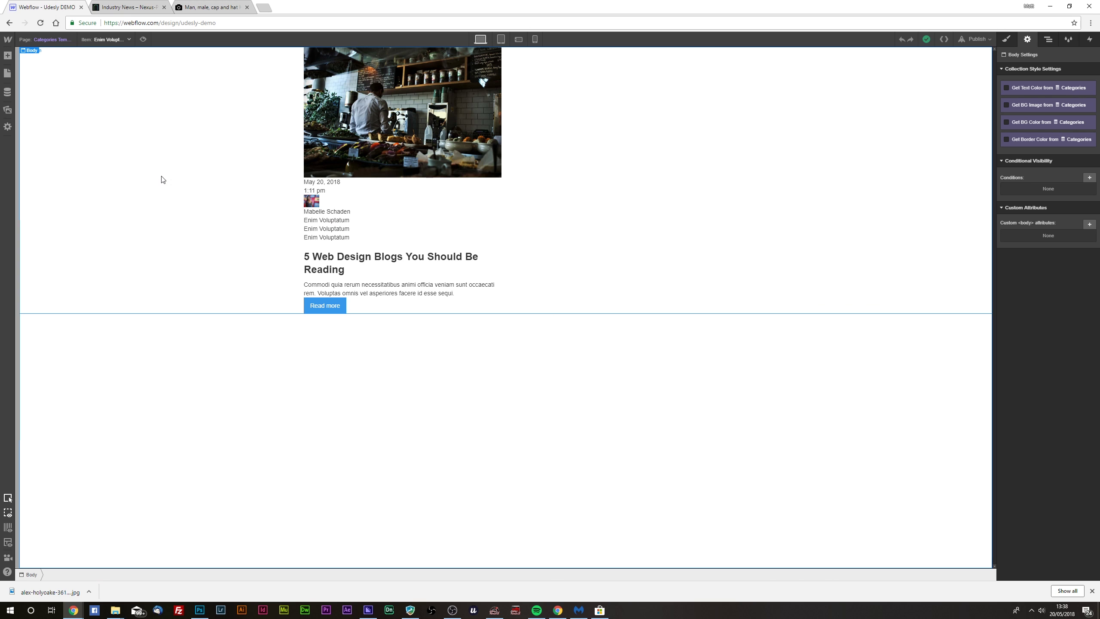
Add a section at the top of the page with 60 px padding above and below its content
left_click(7, 56)
left_click_drag(24, 127, 198, 46)
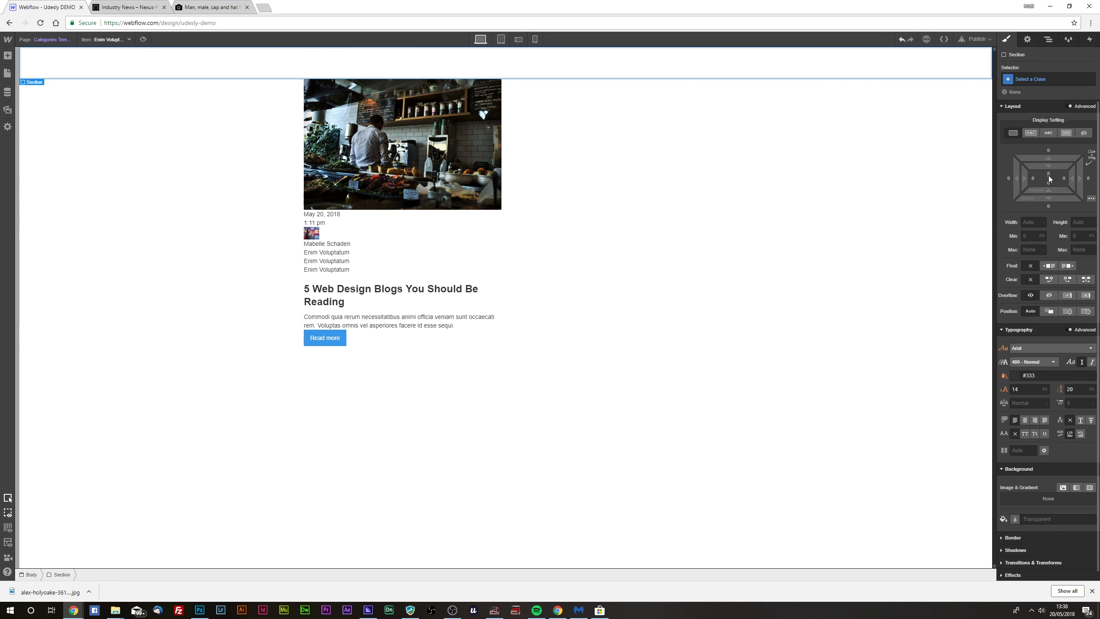
left_click(1047, 174)
type("60")
key("Return")
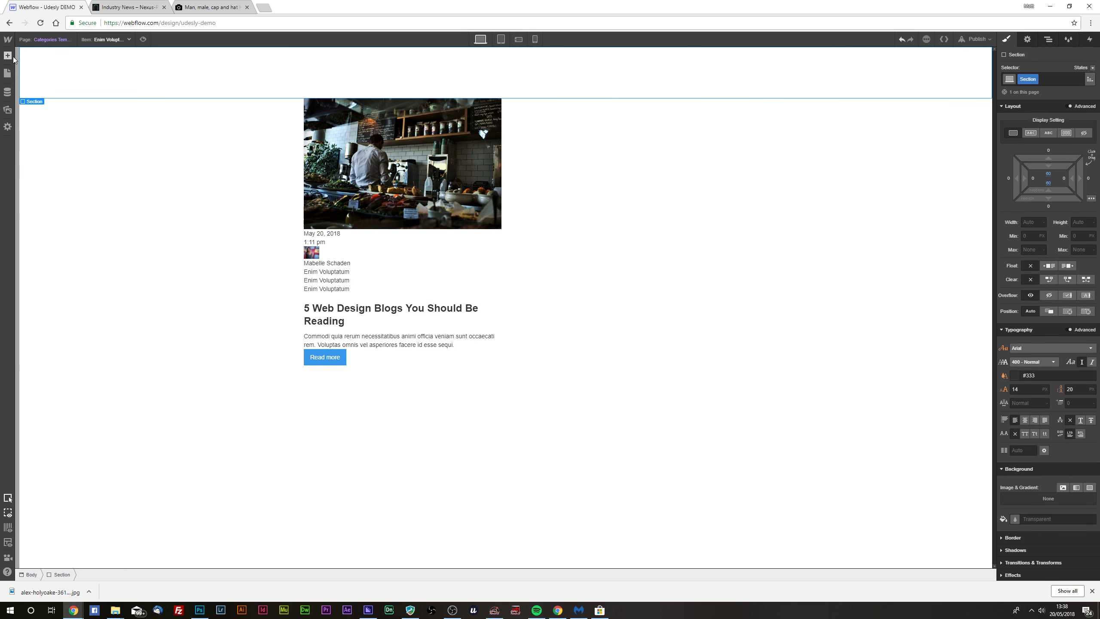
Add a container to the new section holding an H1 heading with a text block beneath it
left_click(7, 55)
left_click_drag(70, 112, 347, 86)
left_click_drag(36, 254, 331, 91)
left_click(8, 56)
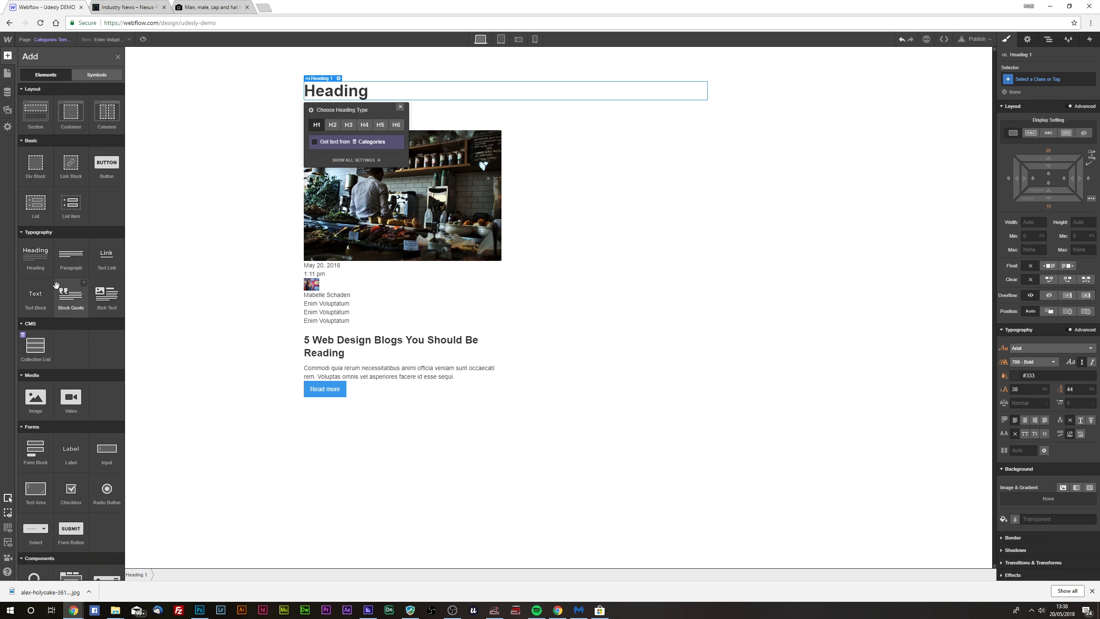
left_click_drag(39, 297, 355, 109)
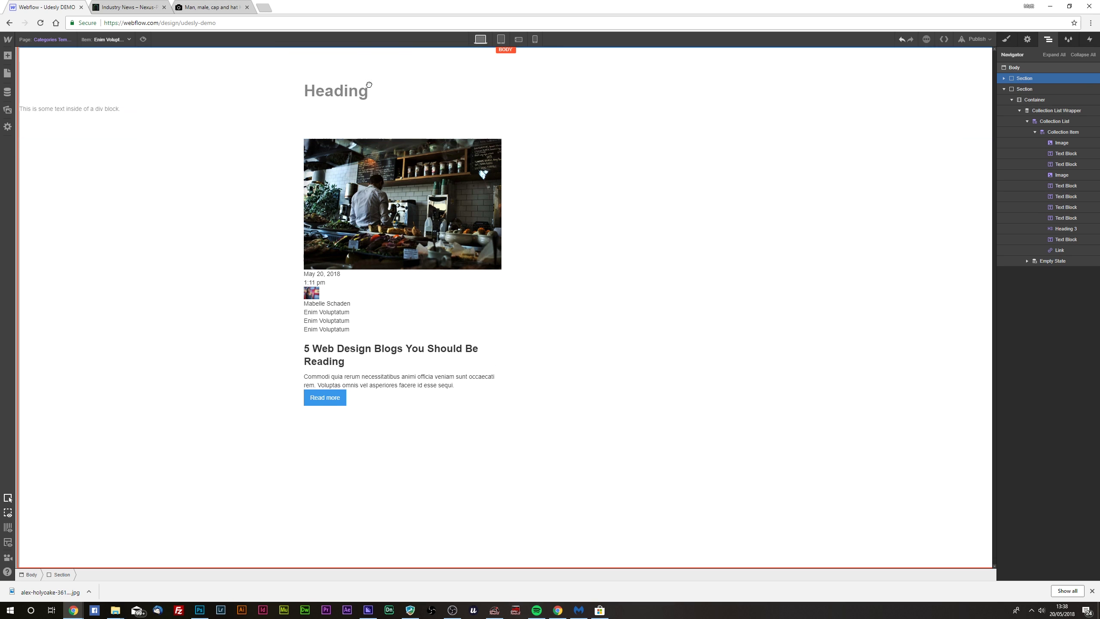
left_click(153, 116)
left_click_drag(69, 108, 328, 63)
Give the new header section a light blue solid colour background overlay
left_click(271, 116)
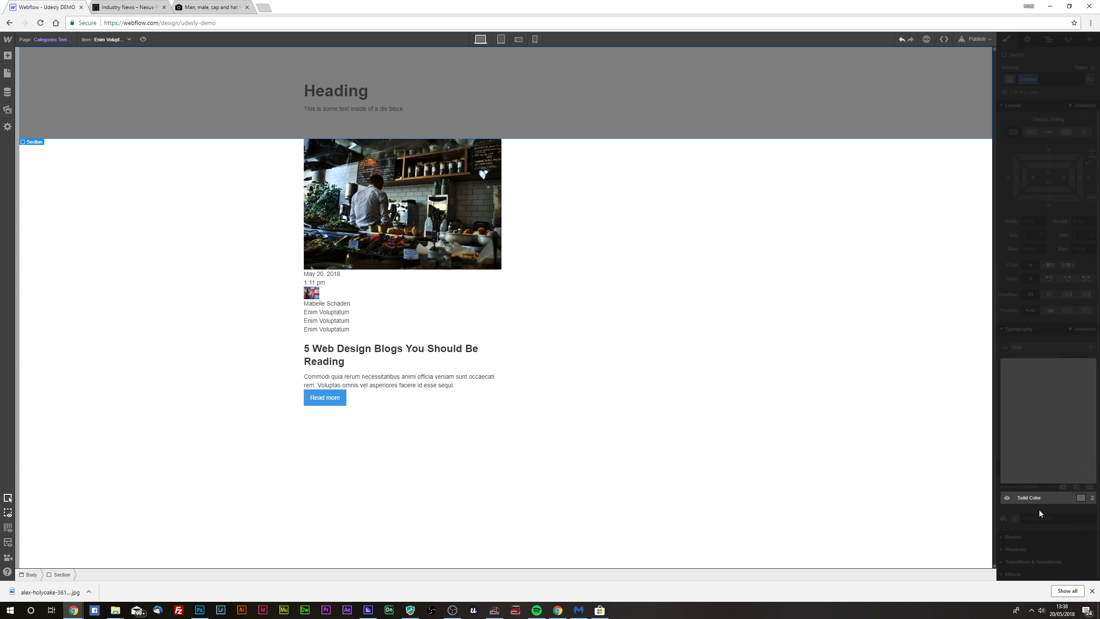
left_click(1089, 485)
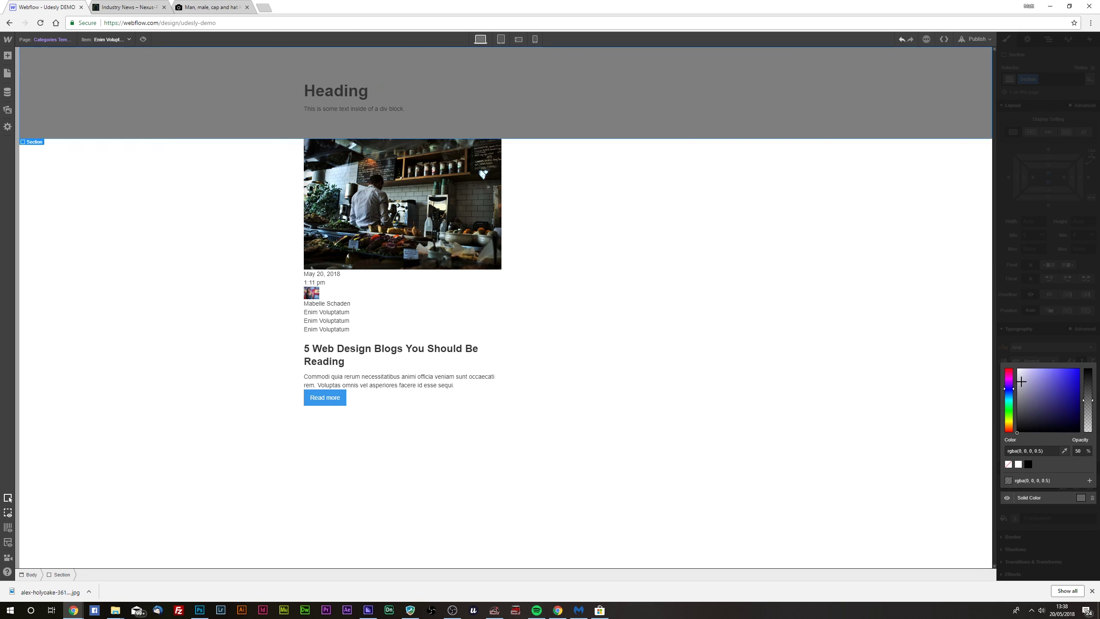
key("ctrl+z")
Set the top and bottom padding of the blog post list's section to 40 px
left_click(1049, 172)
type("40")
key("Return")
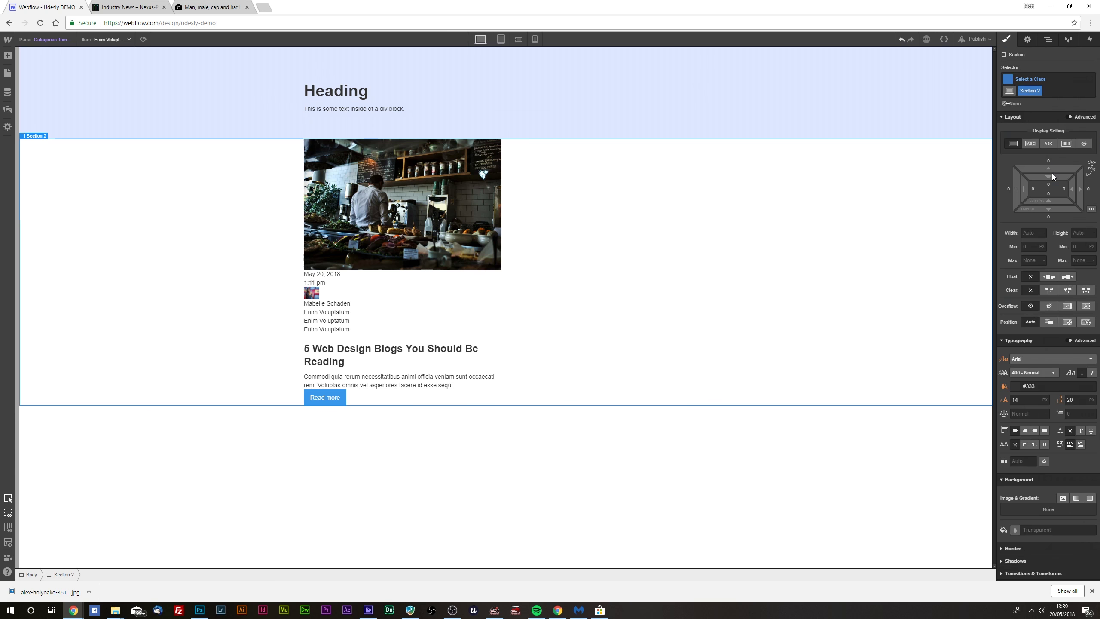
left_click(1048, 182)
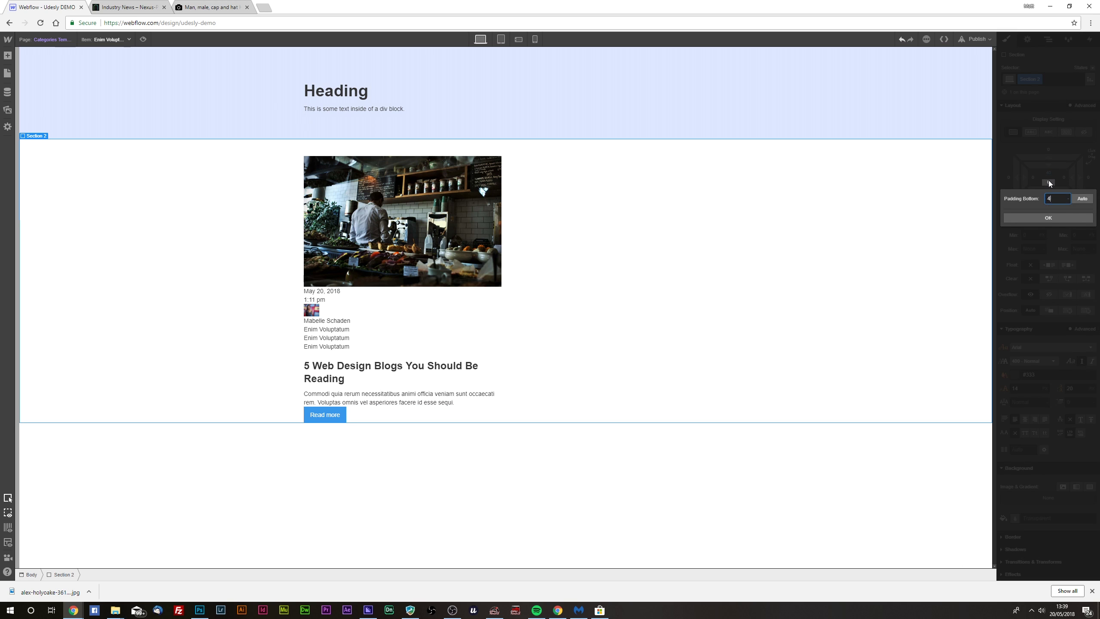
type("40")
key("Return")
Replace the header heading's text with "Welcome to our blog!"
left_click(337, 92)
double_click(337, 93)
type("B")
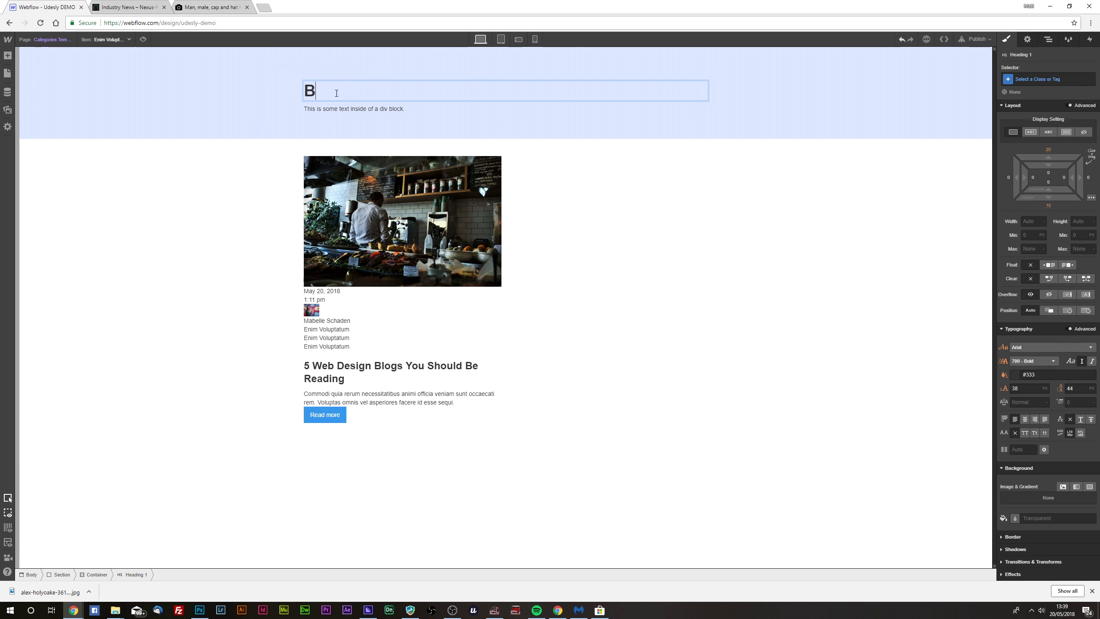
type("log Titl")
key("ctrl+a")
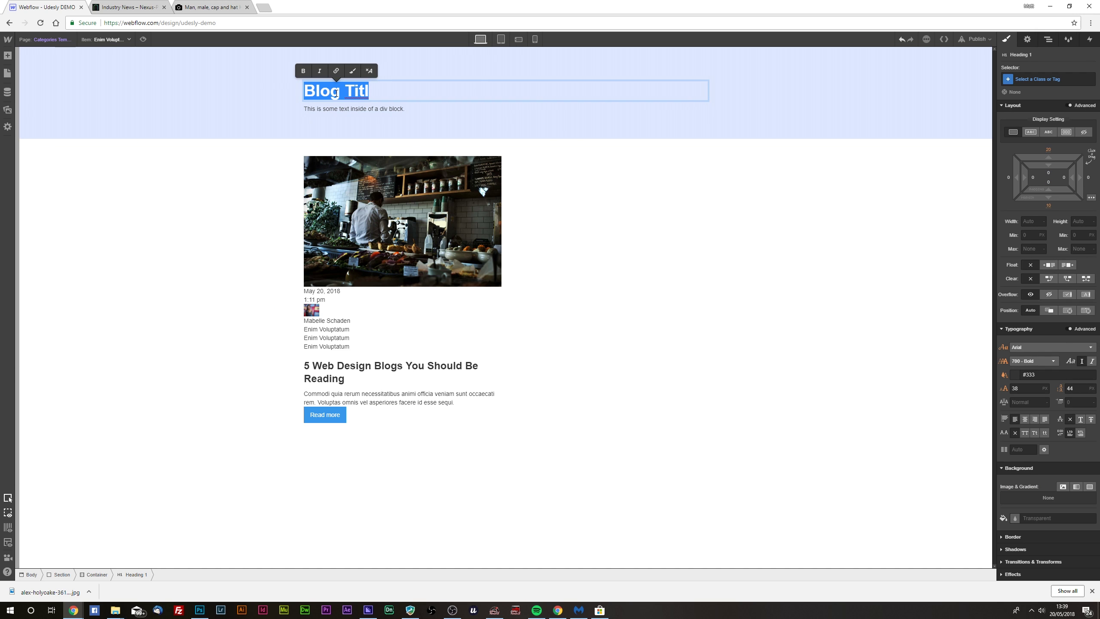
type("Welcome to ")
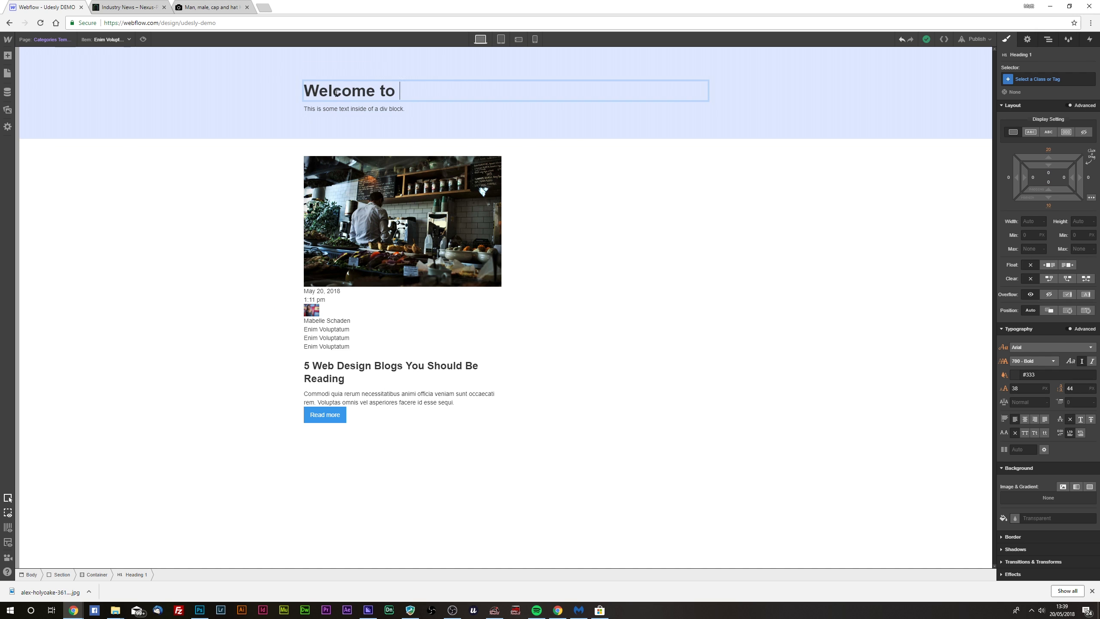
type("our blog!")
key("Escape")
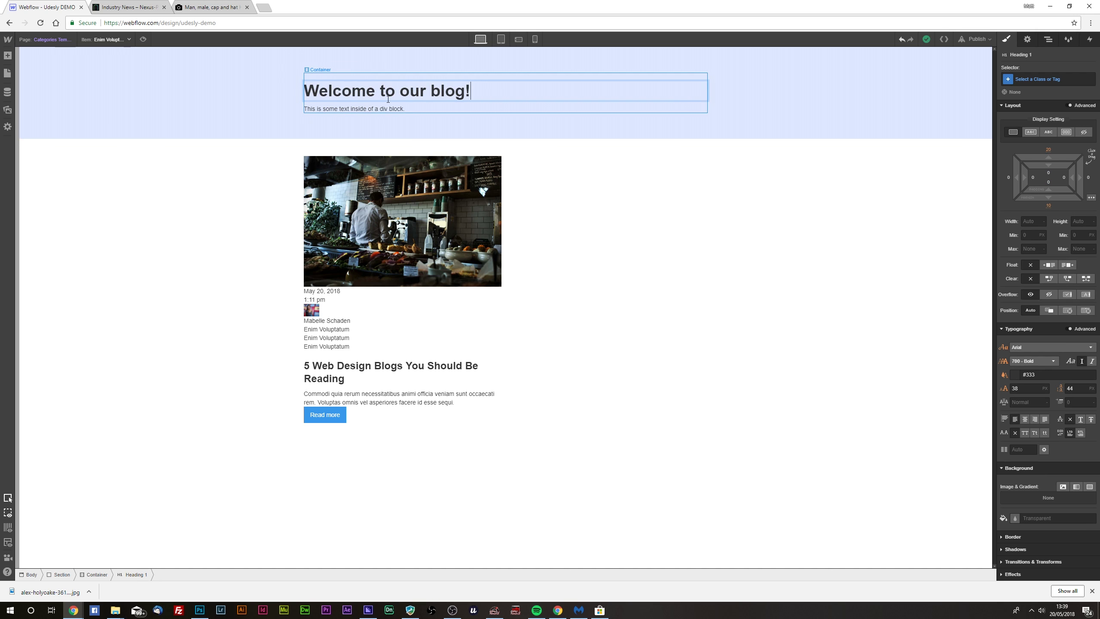
Replace the text under the heading with "This is some manual description content"
double_click(368, 111)
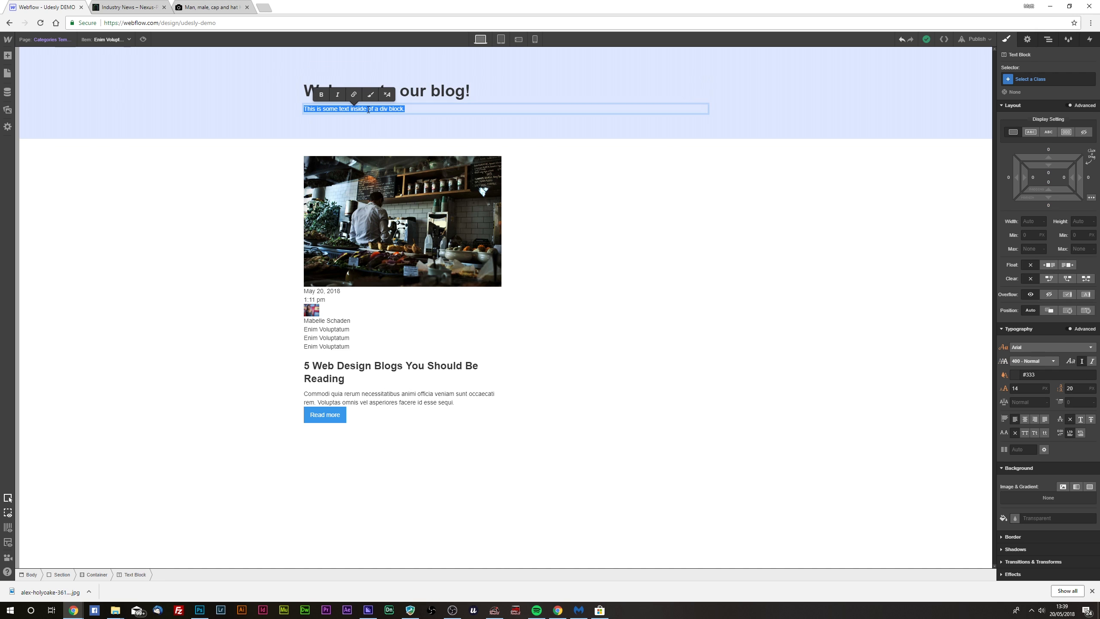
type("T")
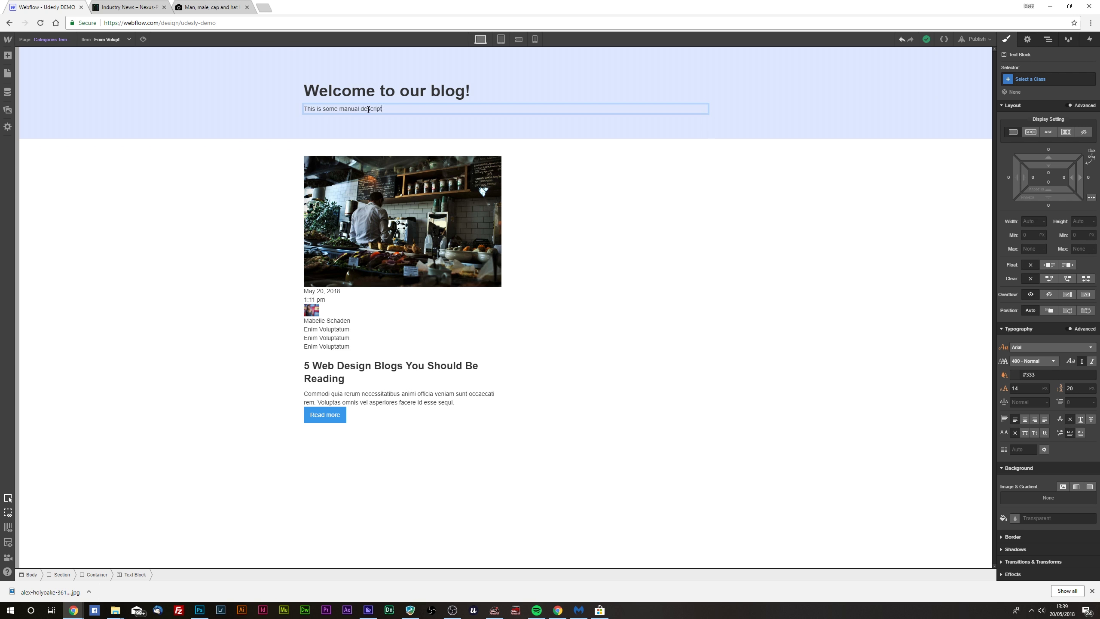
left_click(294, 113)
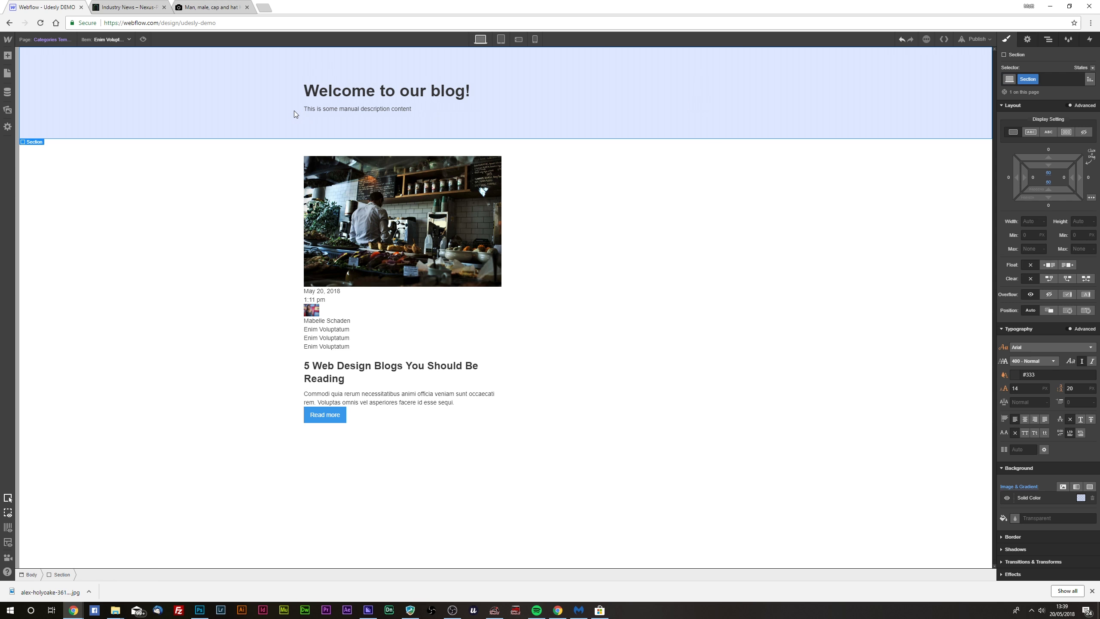
Switch the category item previewed in the Categories template to Dolorum
left_click(547, 319)
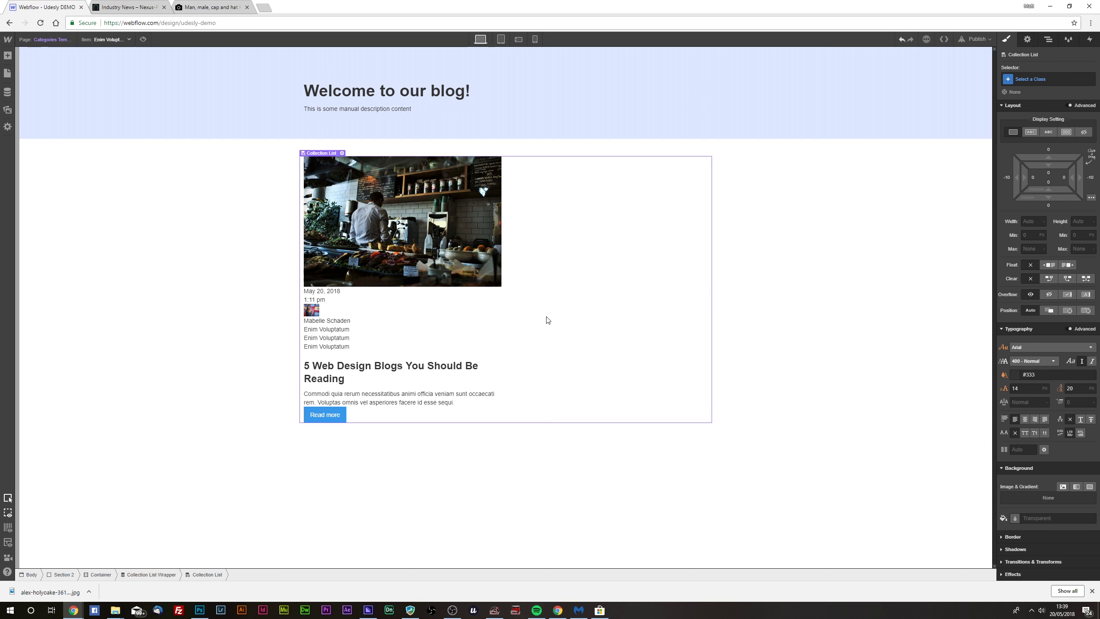
left_click(111, 39)
left_click(102, 69)
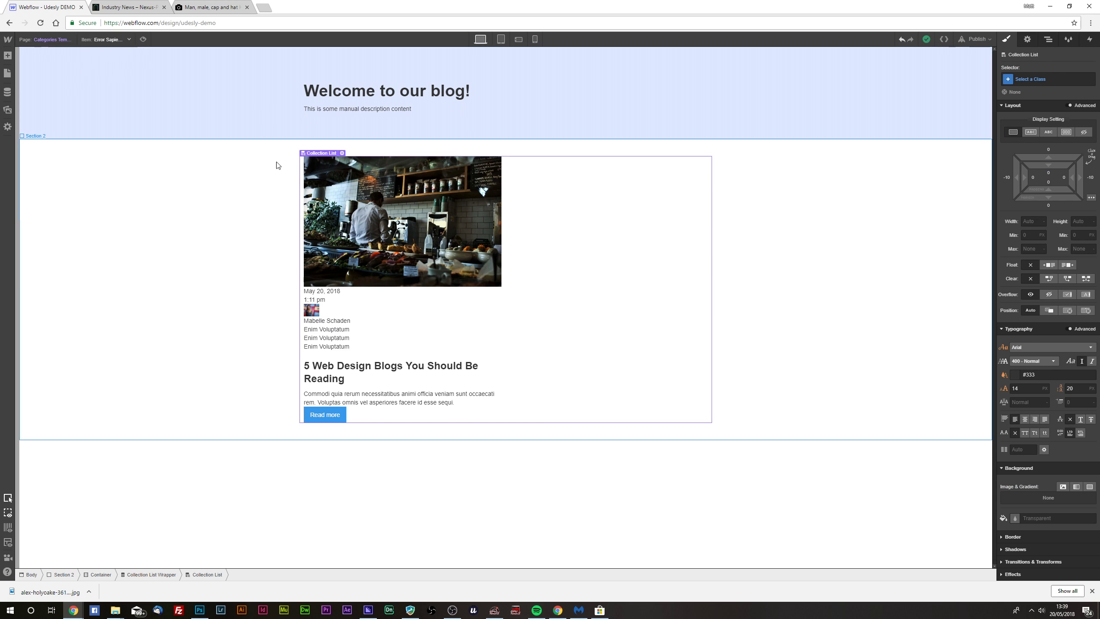
left_click(121, 39)
left_click(95, 52)
left_click(164, 239)
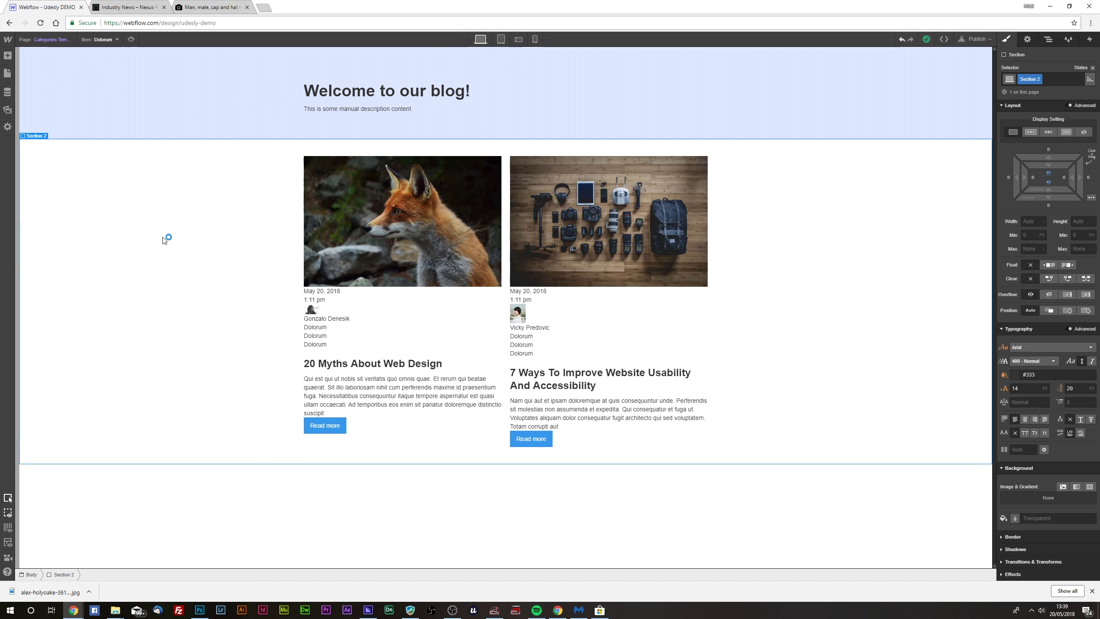
Add a custom attribute named wp with the value blog to the "Welcome to our blog!" heading
left_click(323, 91)
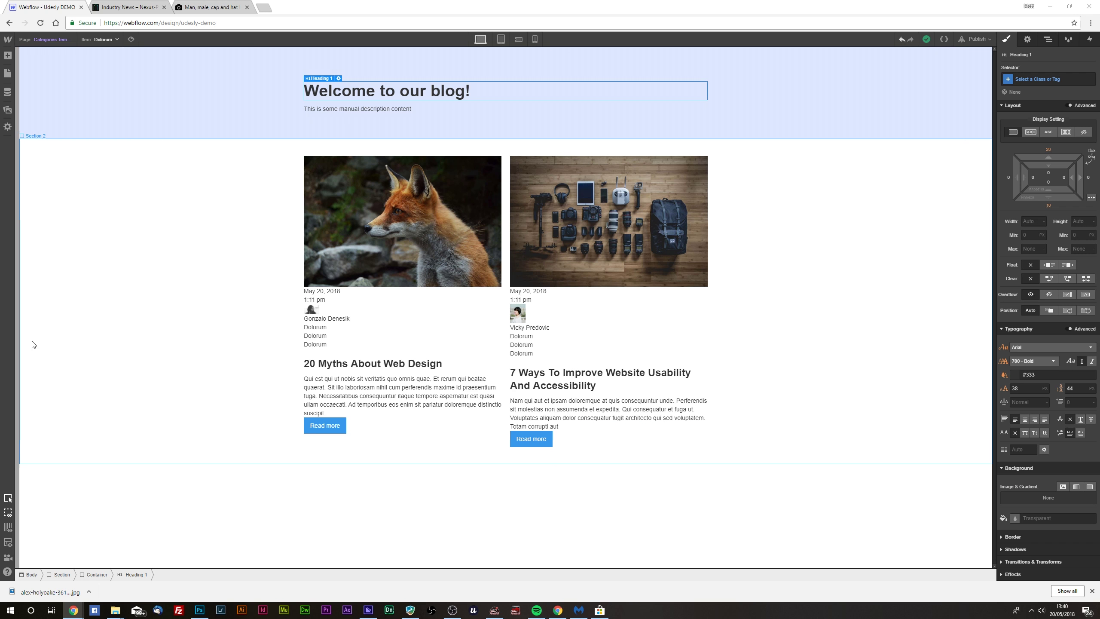
left_click(1026, 40)
left_click(1088, 321)
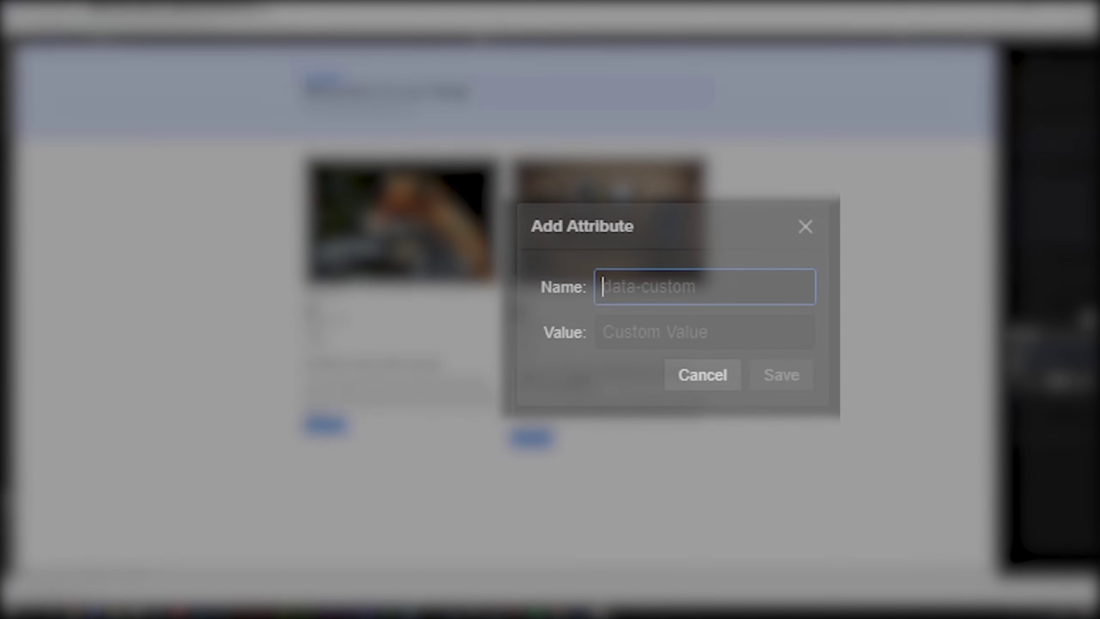
type("wp")
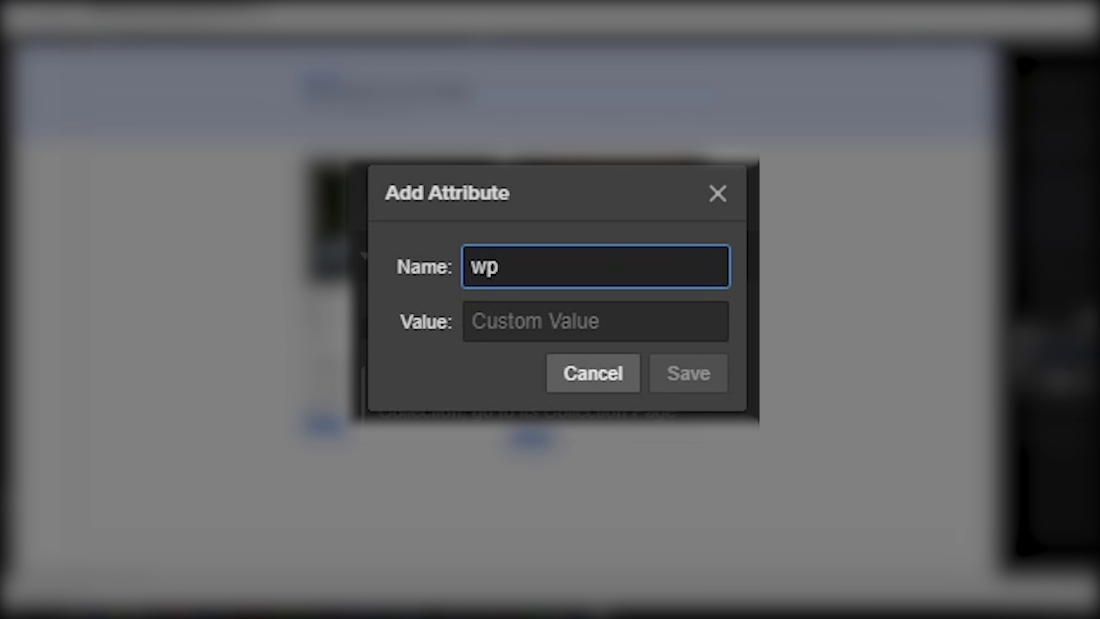
left_click(472, 321)
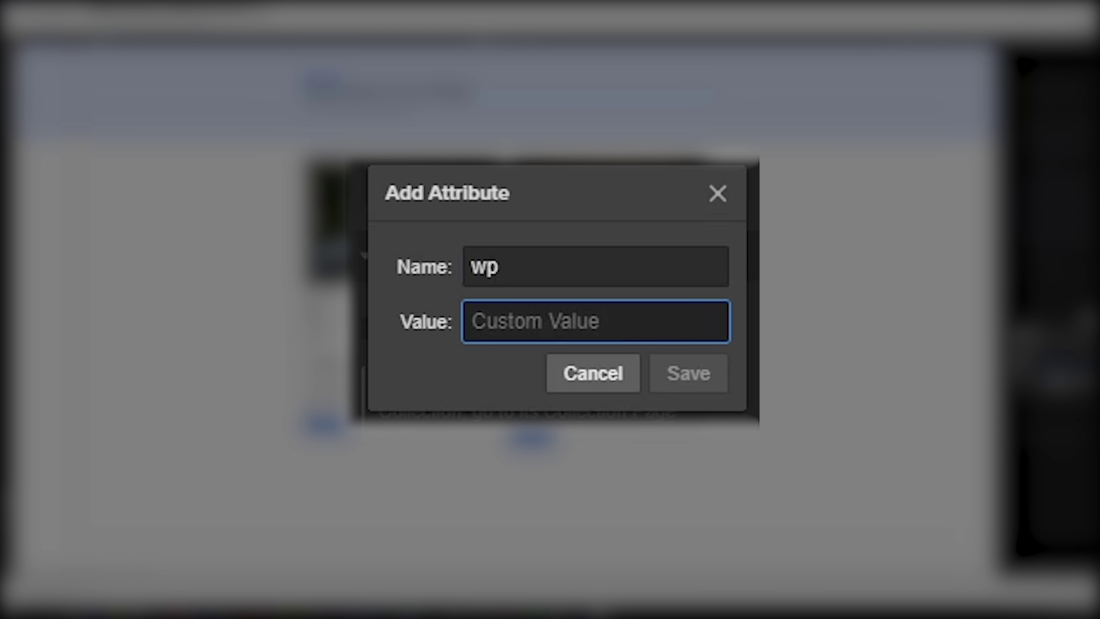
type("blog")
key("Return")
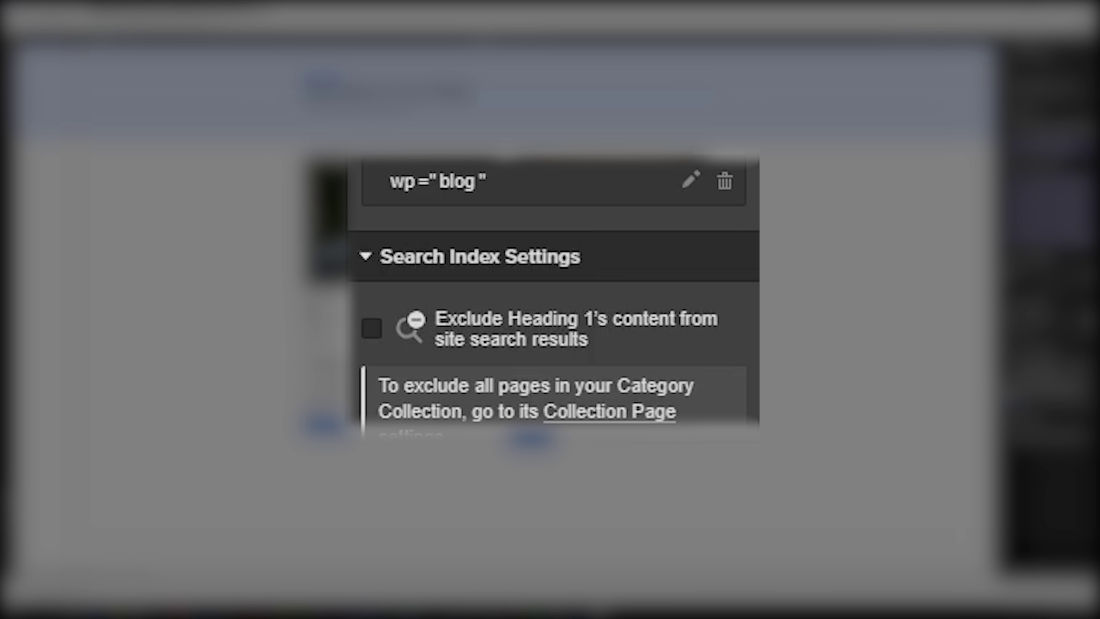
Add a second custom attribute to the heading, named el with the value archive-title
left_click(753, 148)
type("el")
key("Tab")
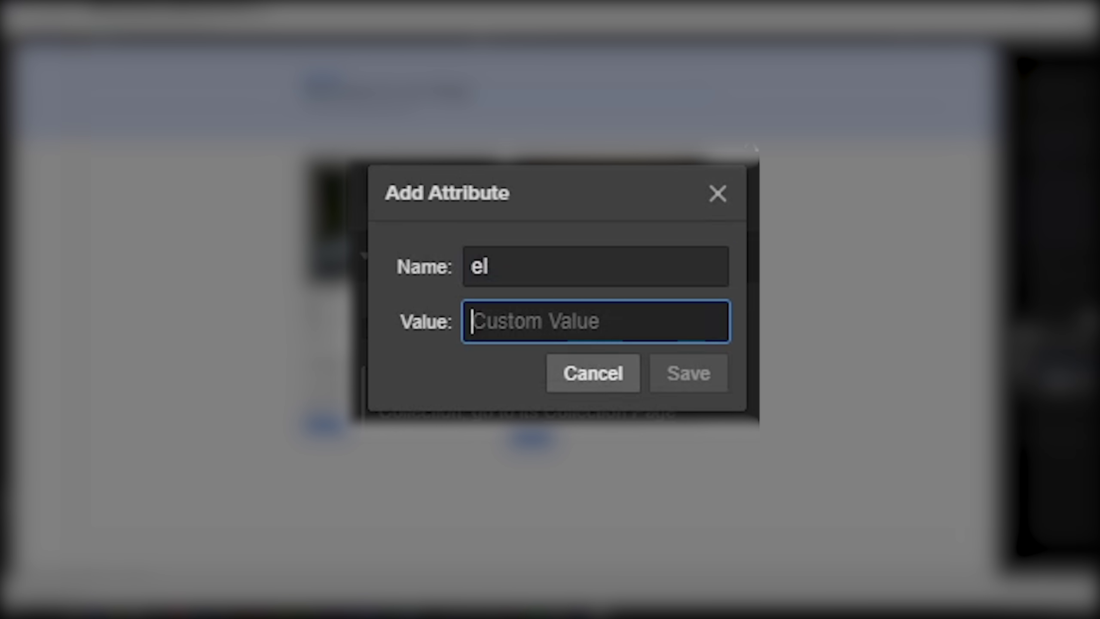
type("arch")
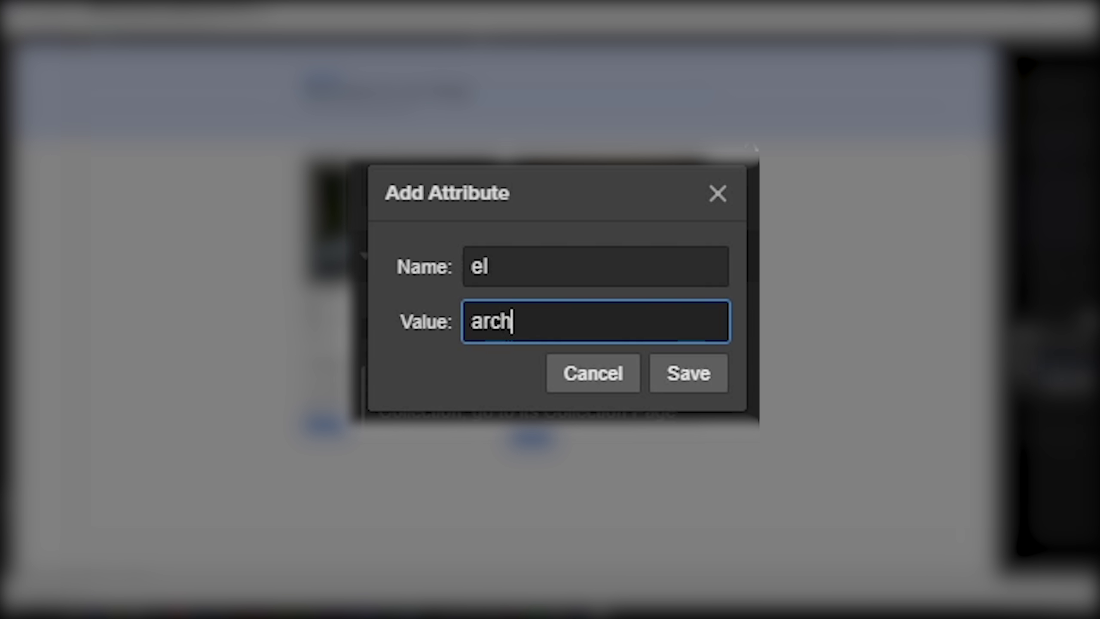
type("ive-title")
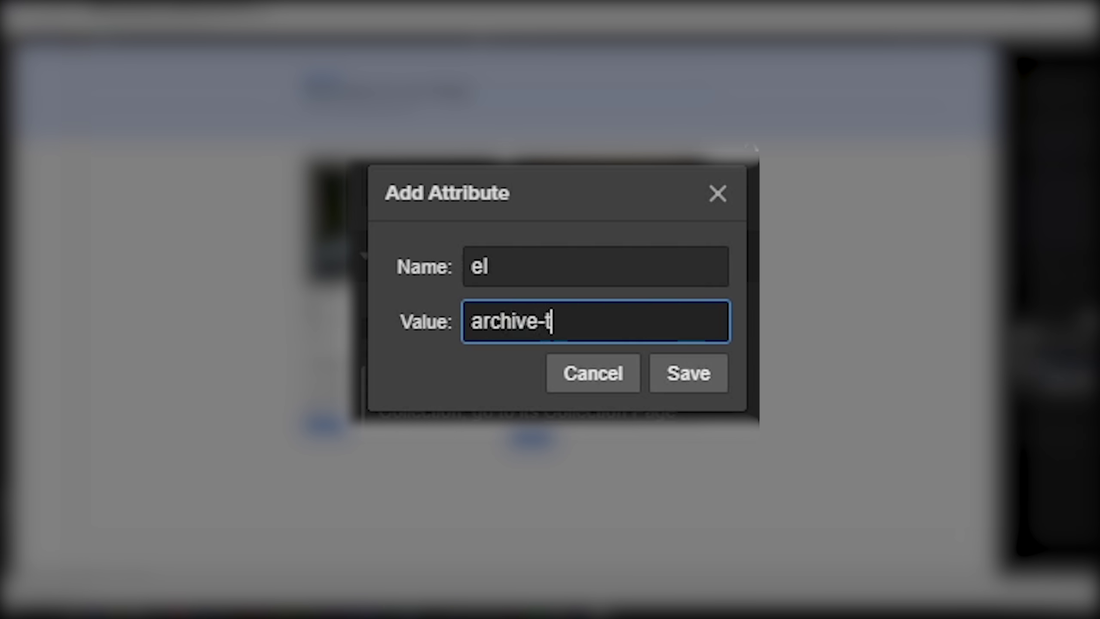
key("Return")
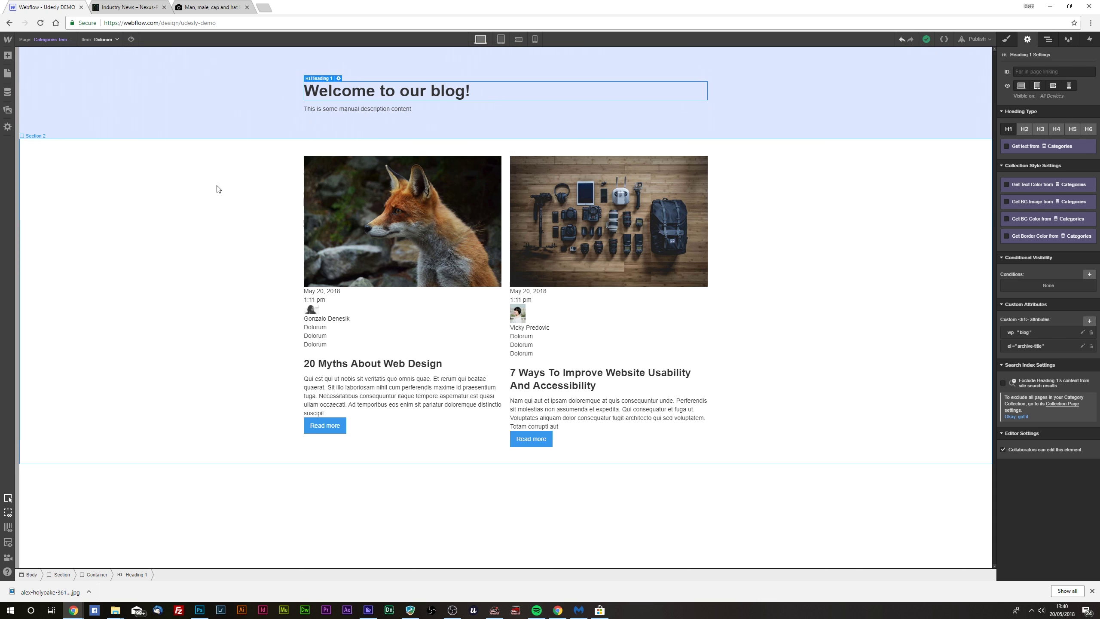
Switch to the WordPress admin and examine the category and archive title fields in Udesly's blog settings
key("ctrl+Tab")
left_click(226, 260)
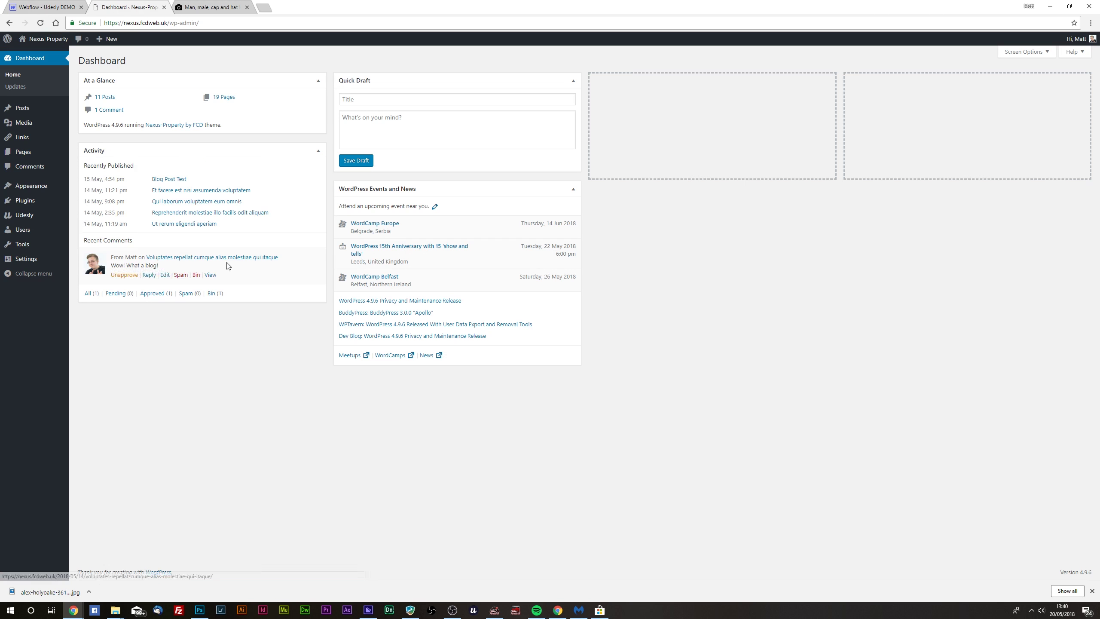
mouse_move(36, 215)
left_click(92, 266)
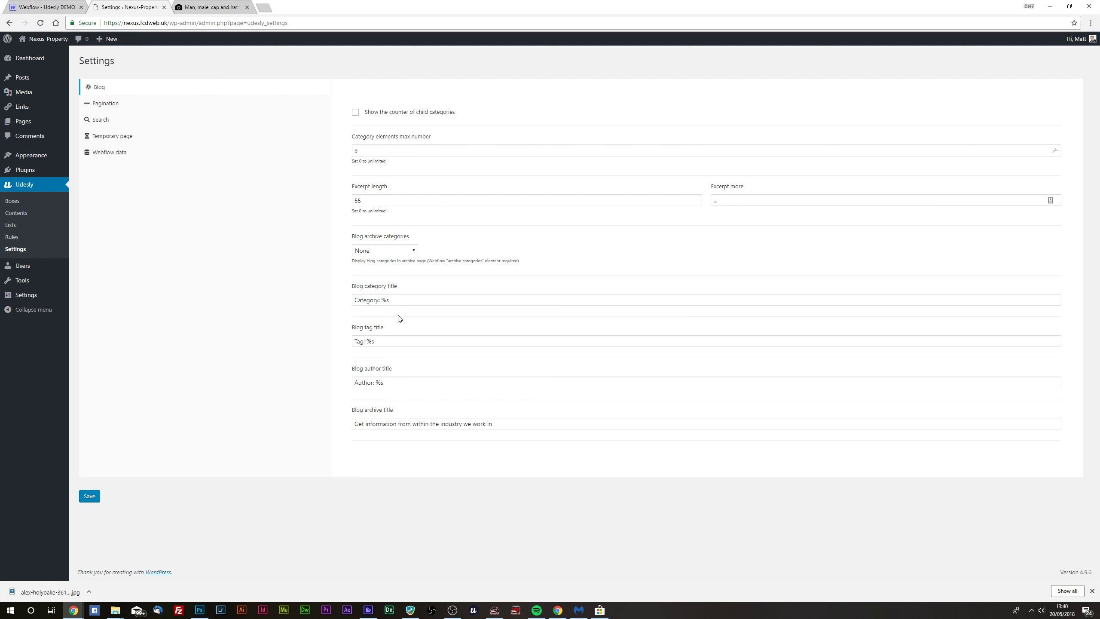
left_click_drag(366, 420, 502, 420)
triple_click(433, 423)
left_click(372, 300)
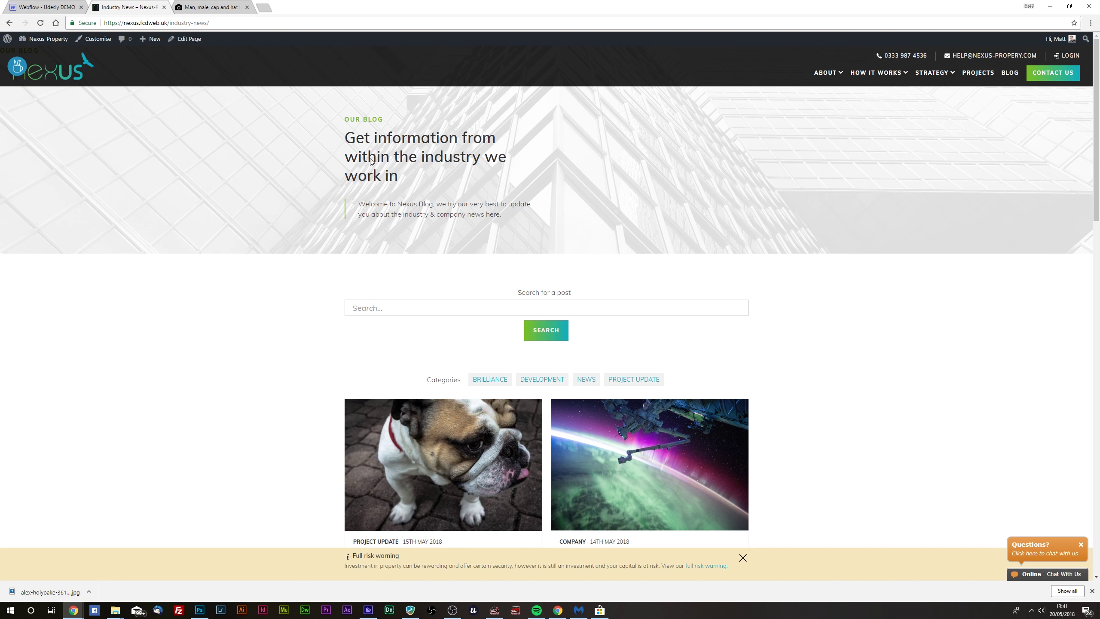
Compare the main blog page's title with the title on the News category page
left_click_drag(345, 136, 396, 181)
left_click(402, 186)
left_click(582, 380)
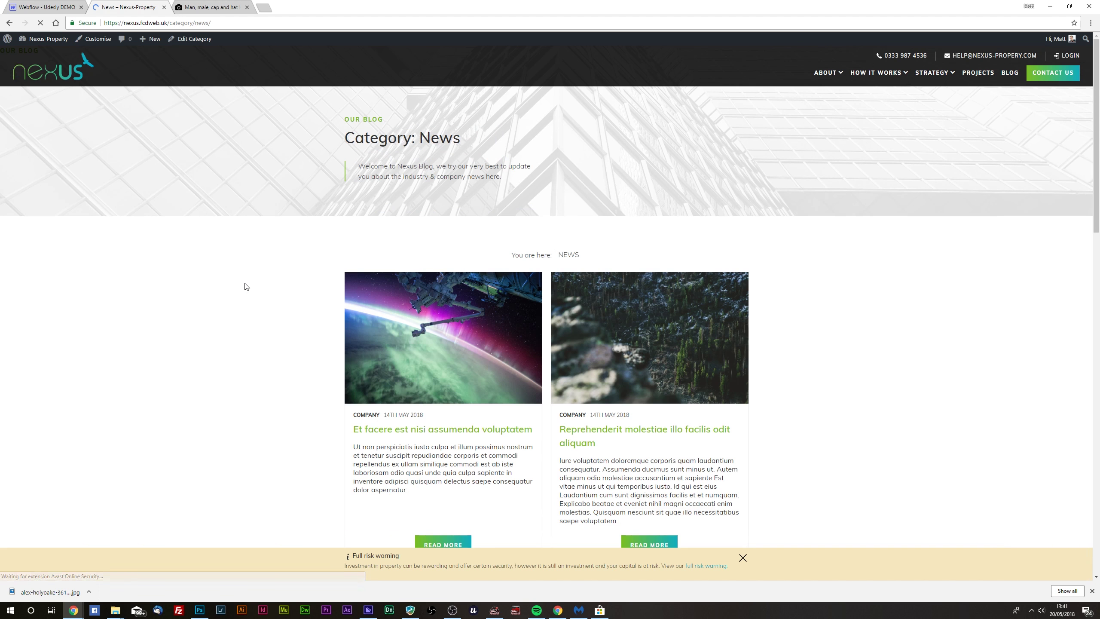
left_click_drag(352, 143, 453, 143)
left_click(454, 143)
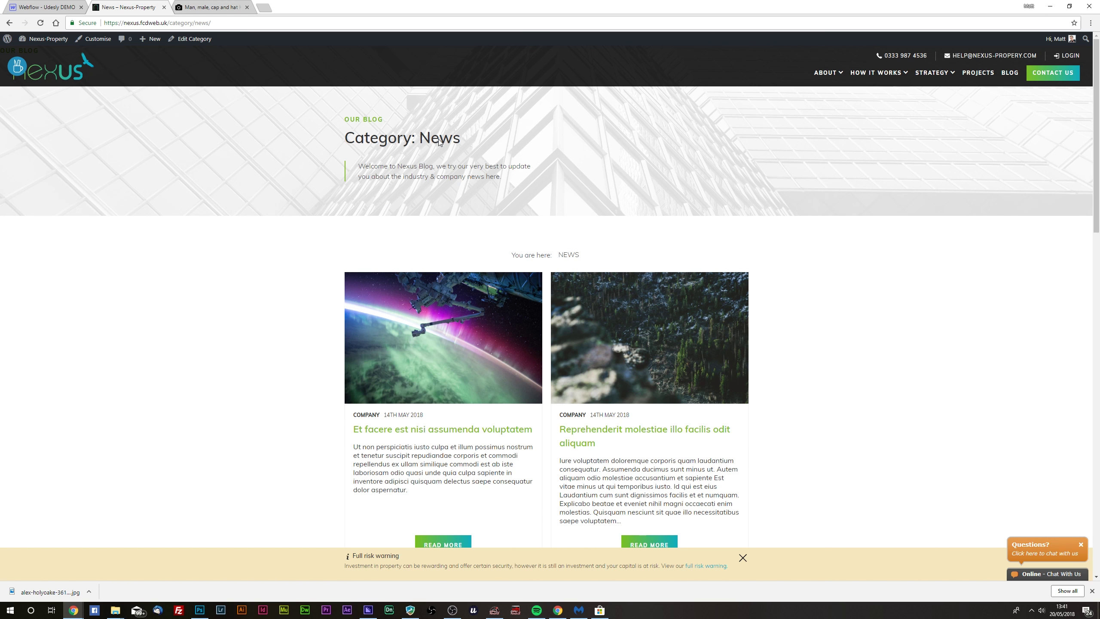
Switch back to the Webflow designer and review the heading's custom attributes and the site's list of pages
key("ctrl+shift+Tab")
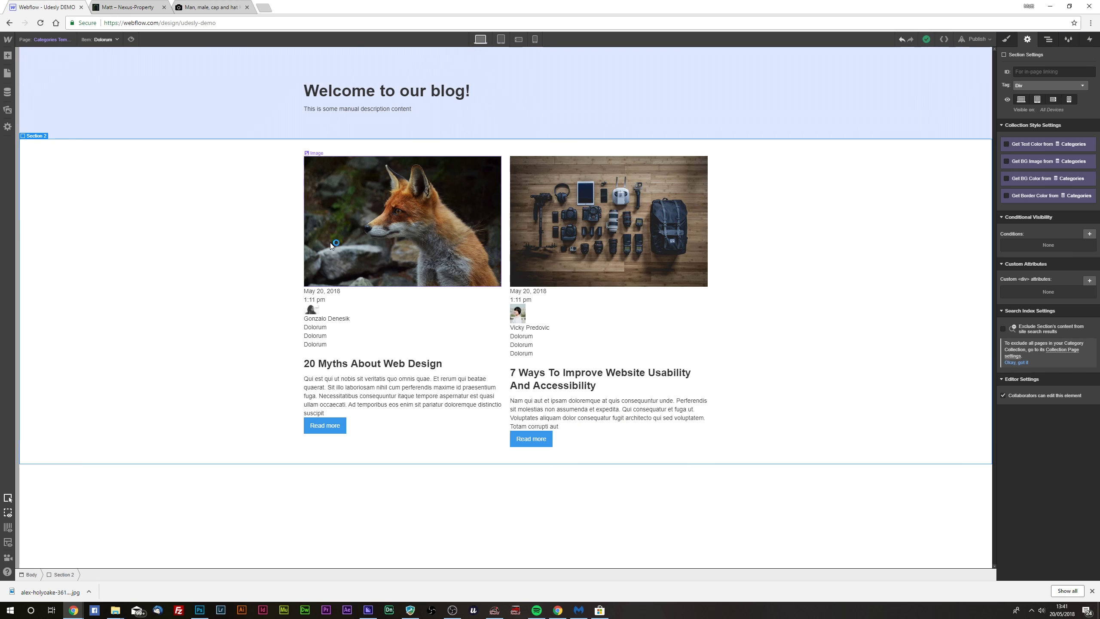
left_click(395, 92)
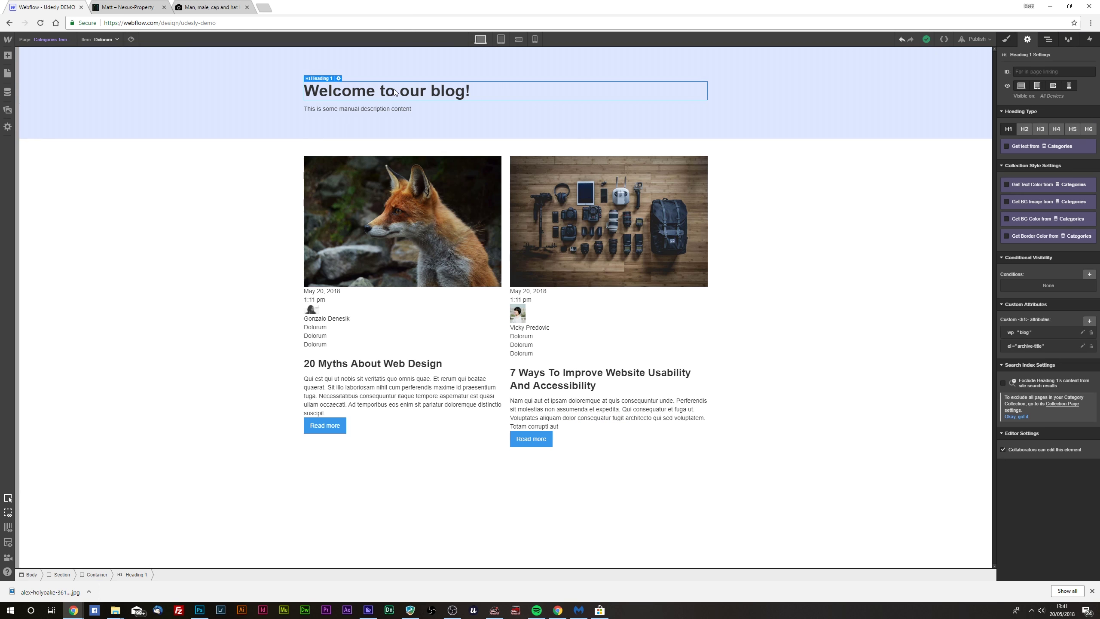
left_click(243, 156)
left_click(8, 73)
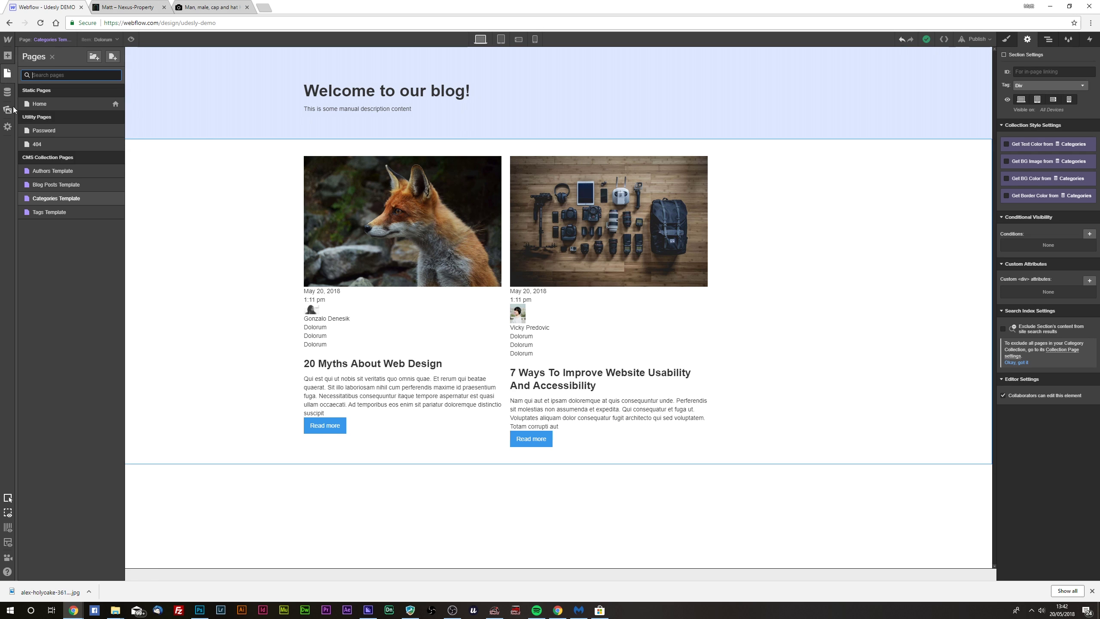
left_click(216, 143)
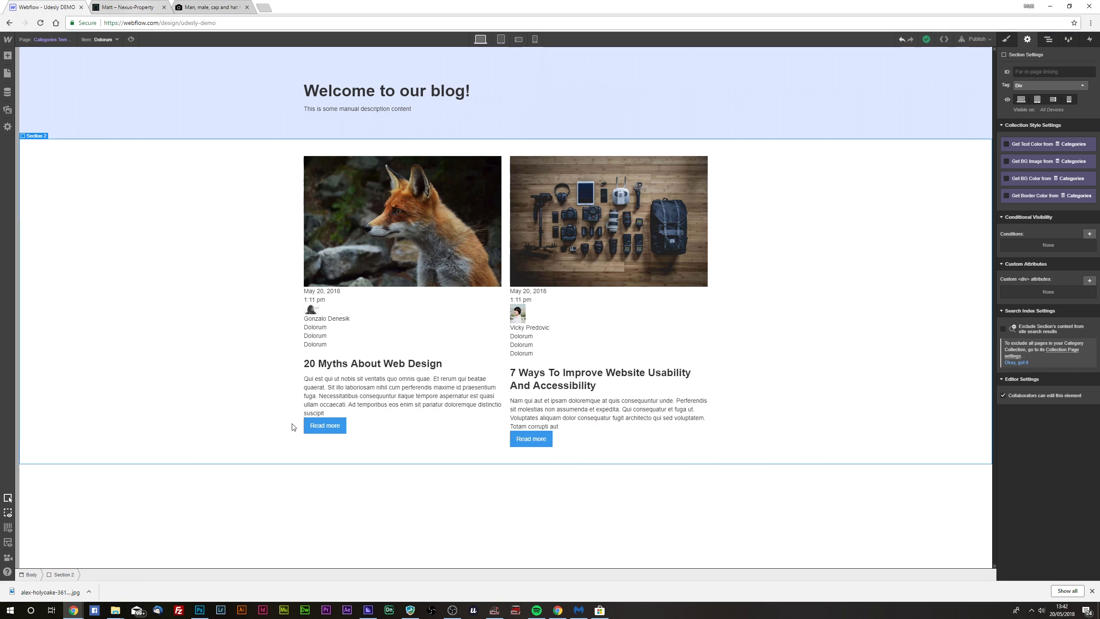
Add a div block between the post time and the author avatar in the blog post collection item
left_click(329, 405)
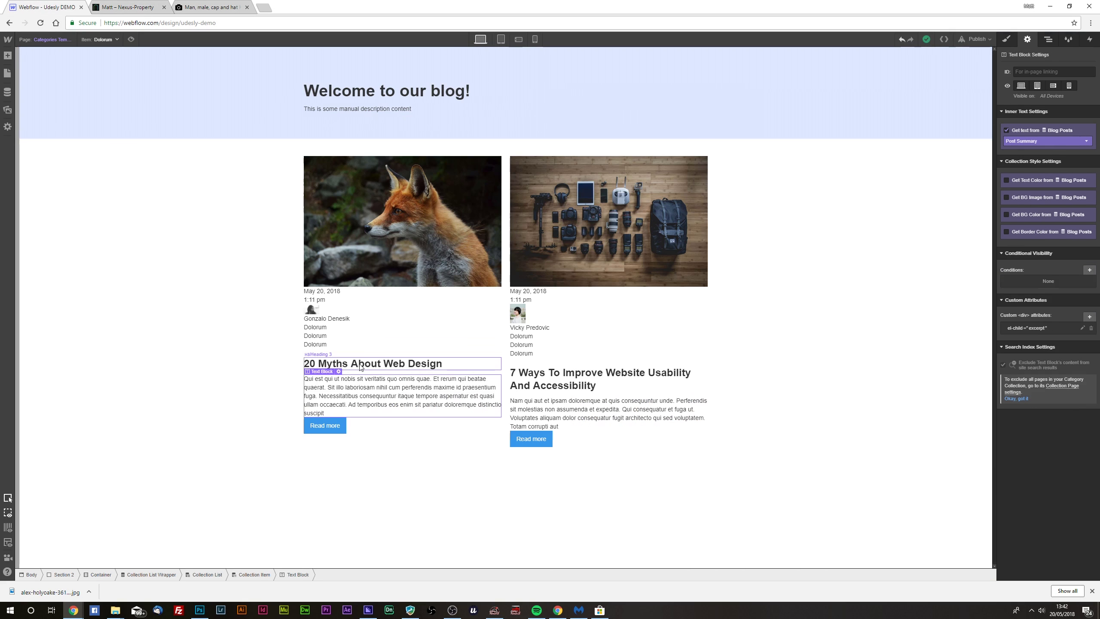
left_click(342, 319)
left_click(1006, 39)
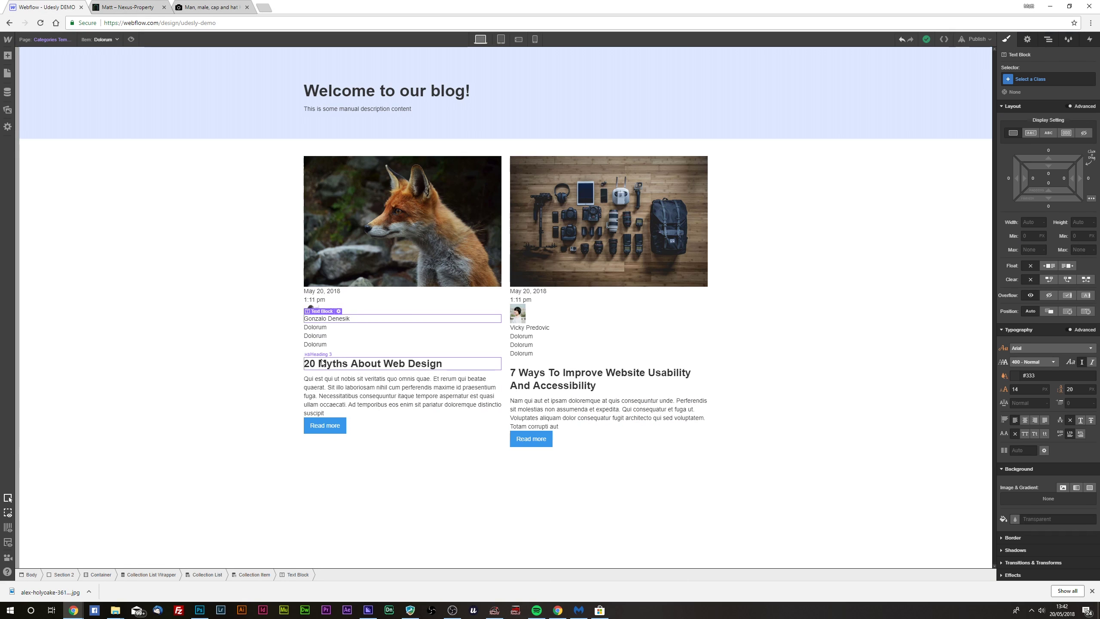
left_click(346, 327)
left_click(8, 55)
left_click_drag(69, 256, 318, 303)
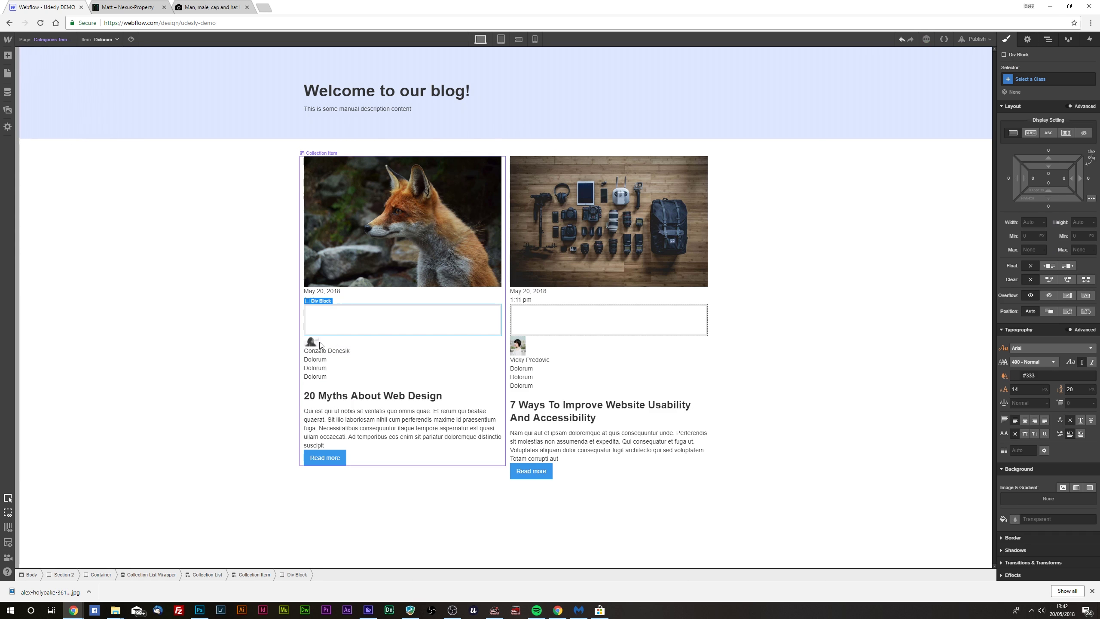
Move the author avatar image and the author name text into the new div block
left_click(311, 342)
left_click_drag(311, 341, 342, 312)
left_click(333, 318)
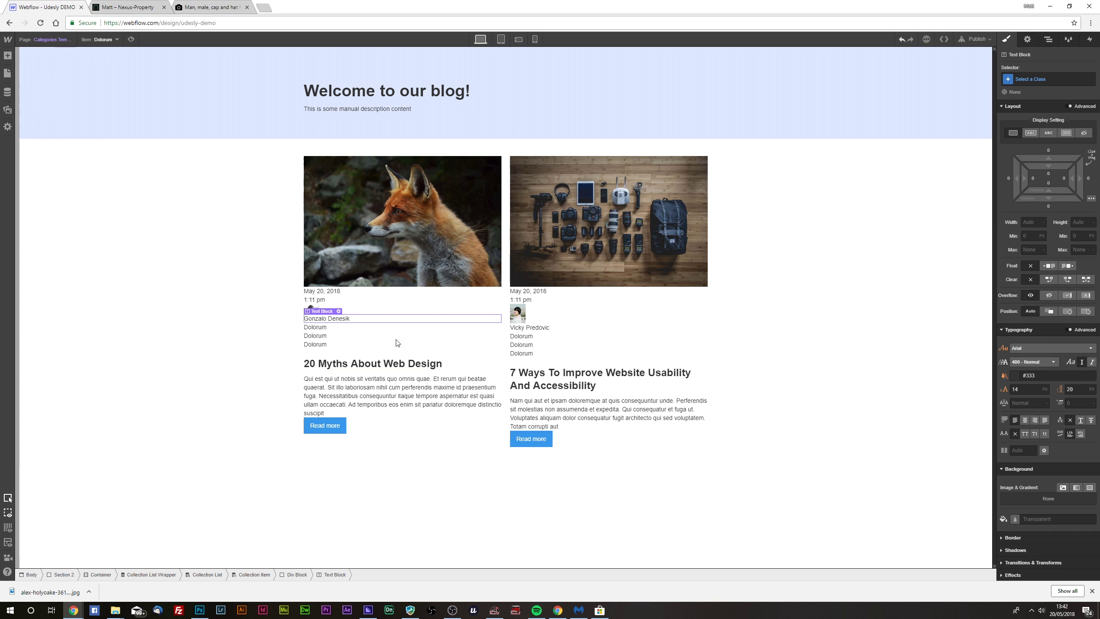
Make the author div block a horizontal flex layout with its items centred vertically
left_click(367, 311)
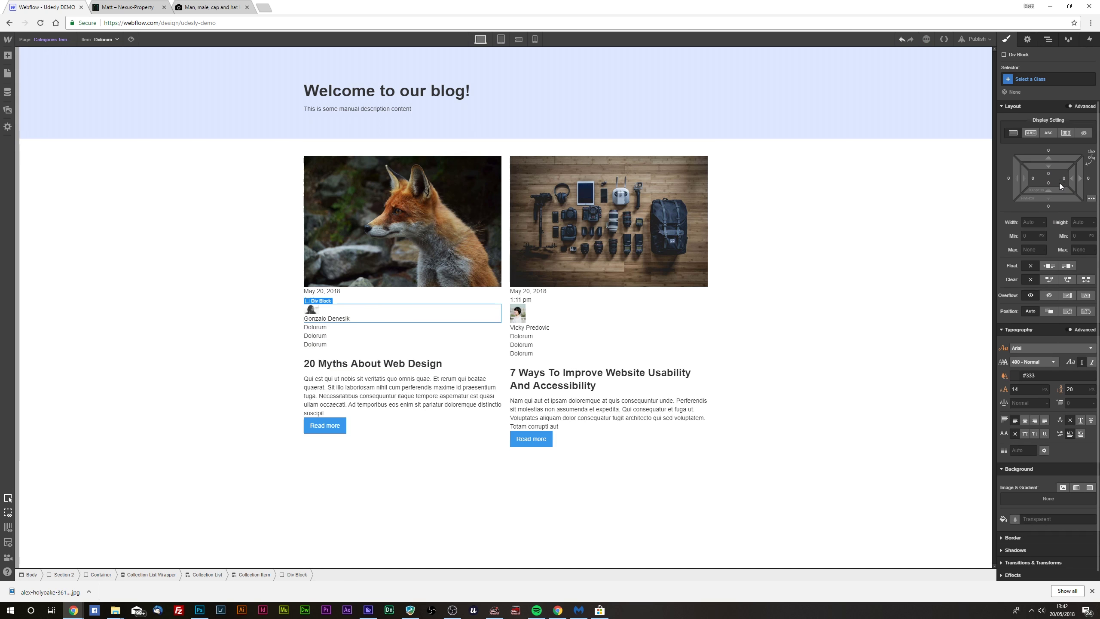
left_click(1066, 133)
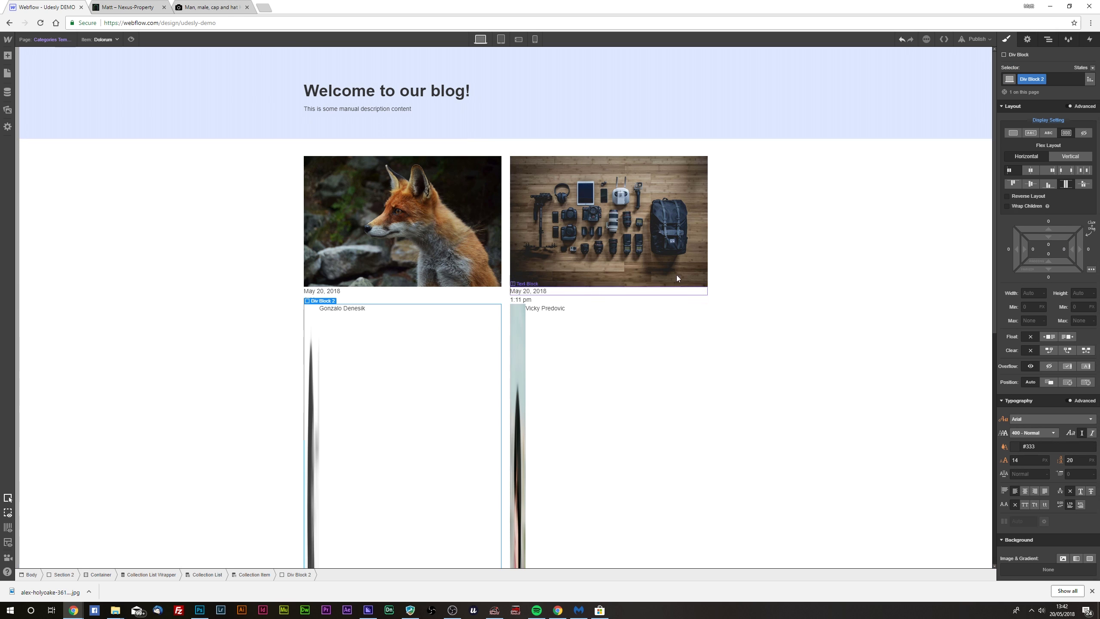
left_click(1006, 183)
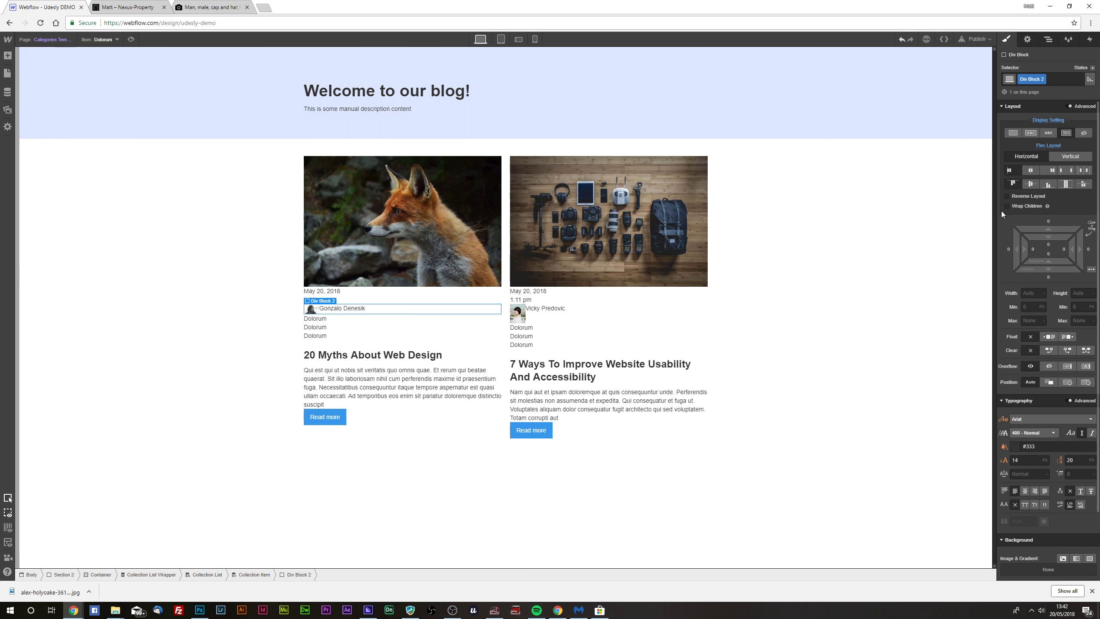
left_click(1031, 184)
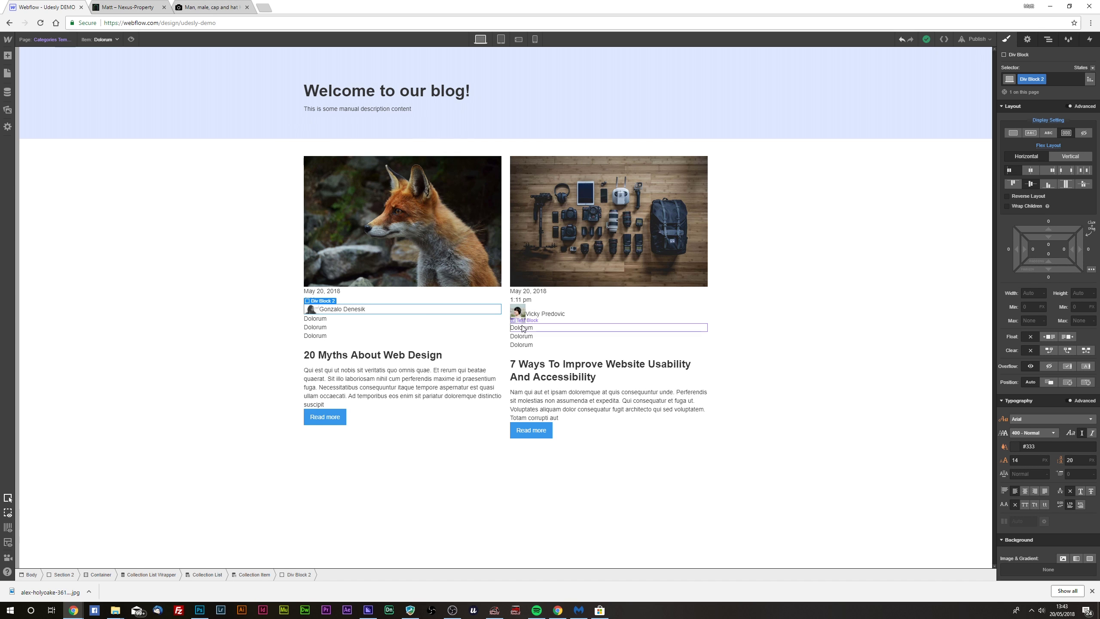
Add a div block between the avatar and the author name, 30 px wide and 100% high
left_click(7, 55)
left_click_drag(37, 172, 319, 336)
left_click(1033, 273)
type("30")
left_click(1084, 275)
type("100")
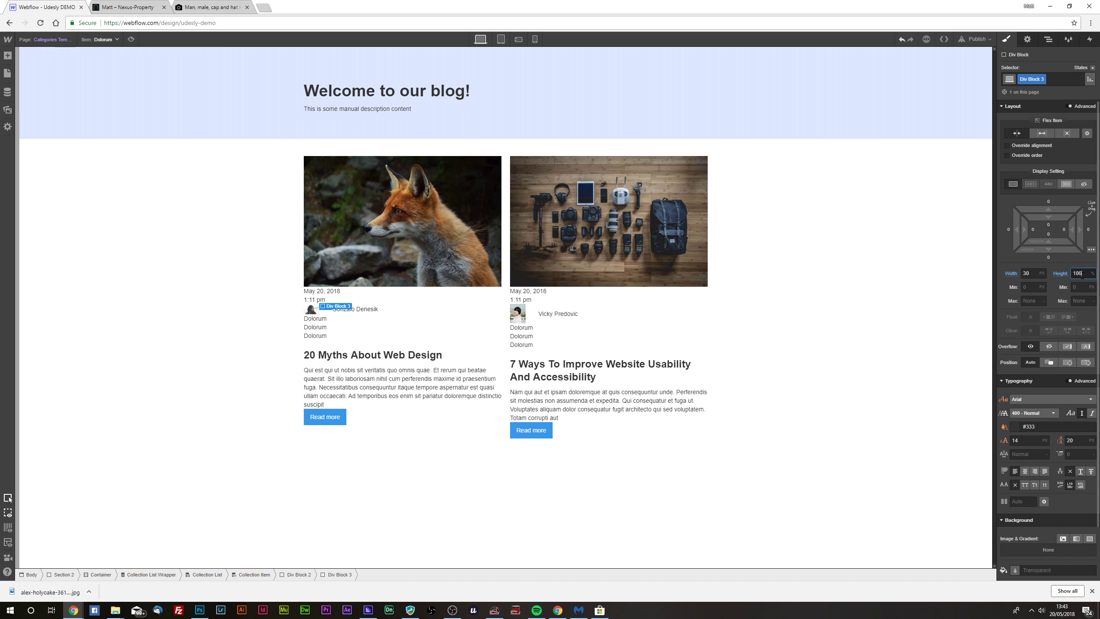
Bind the small div block's background image to the blog post author's Avatar field and return to its style settings
left_click(1027, 39)
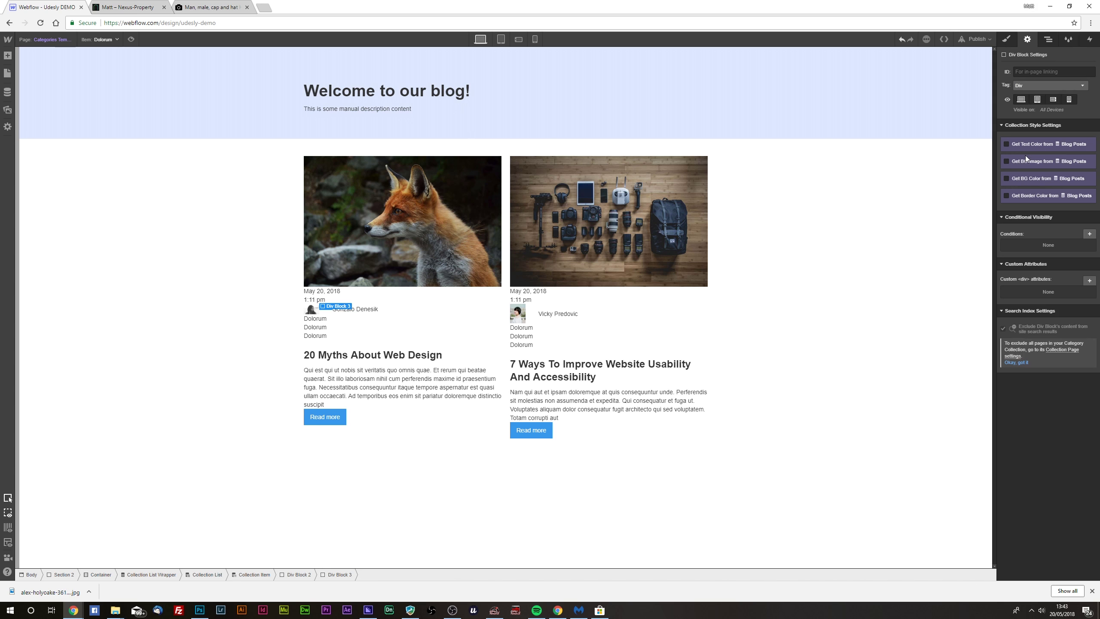
left_click(1011, 163)
left_click(1030, 172)
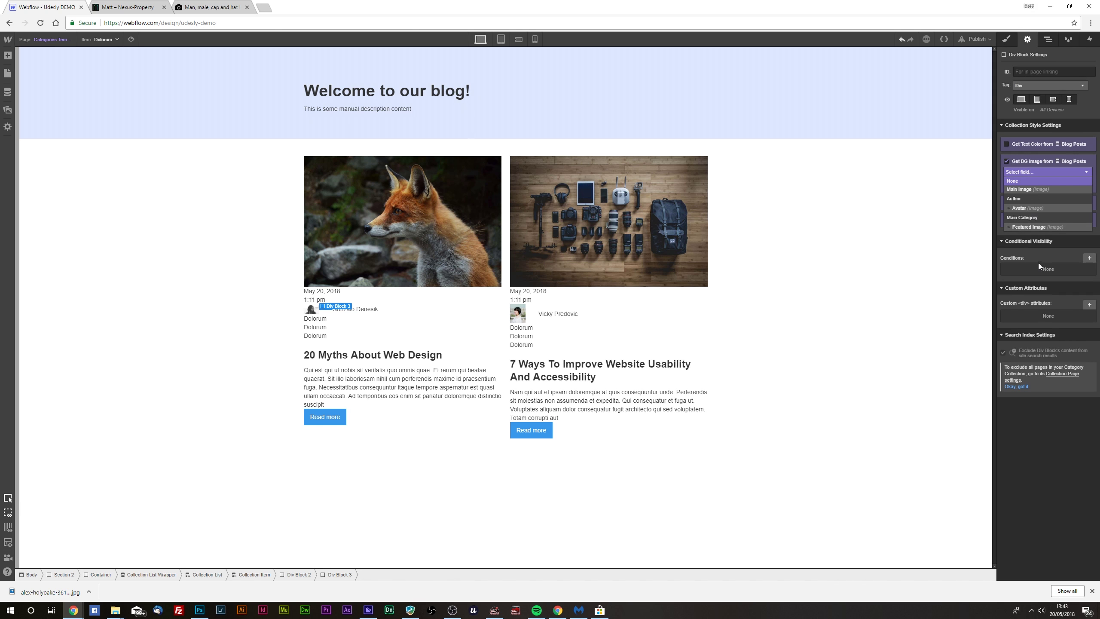
left_click(1024, 208)
key("s")
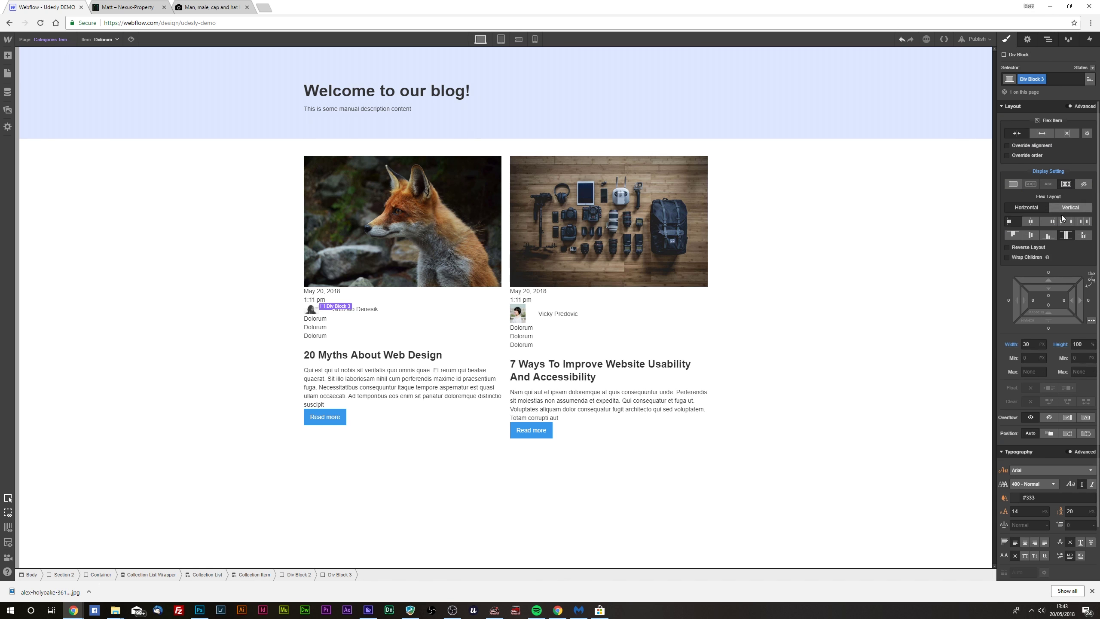
Try stretching the author row's items, then restore the centring and remove the original avatar image
left_click(395, 312)
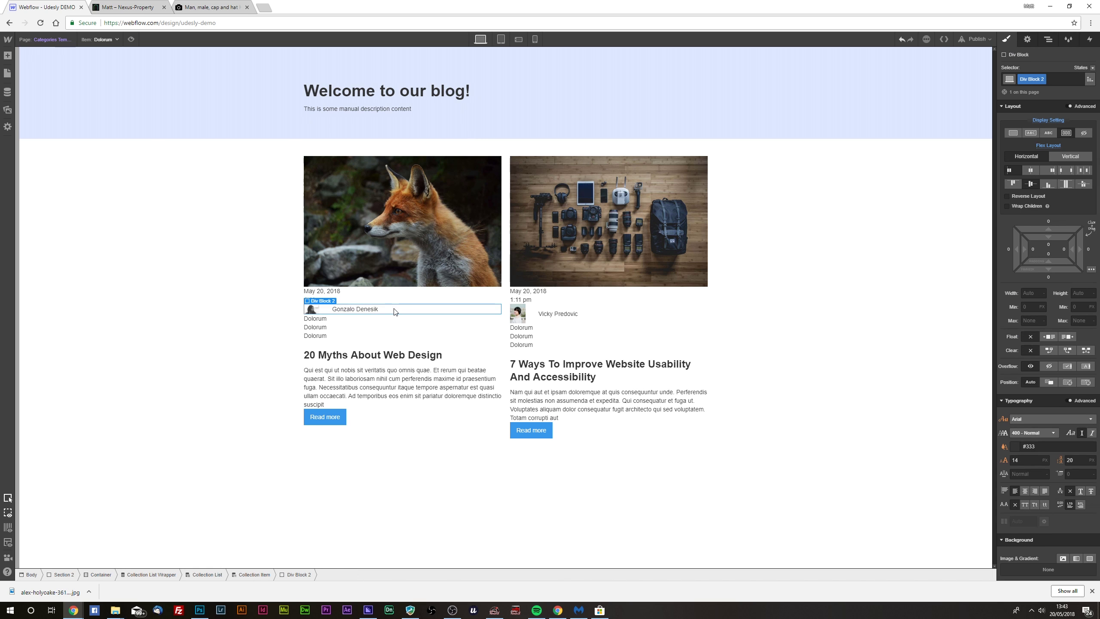
left_click(1064, 188)
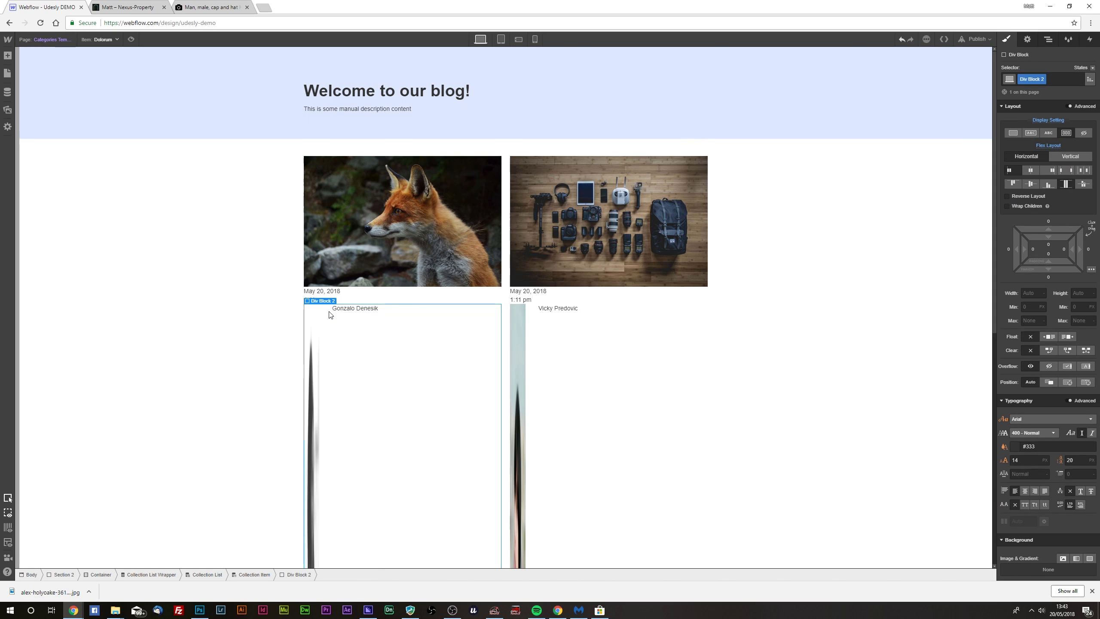
left_click(313, 349)
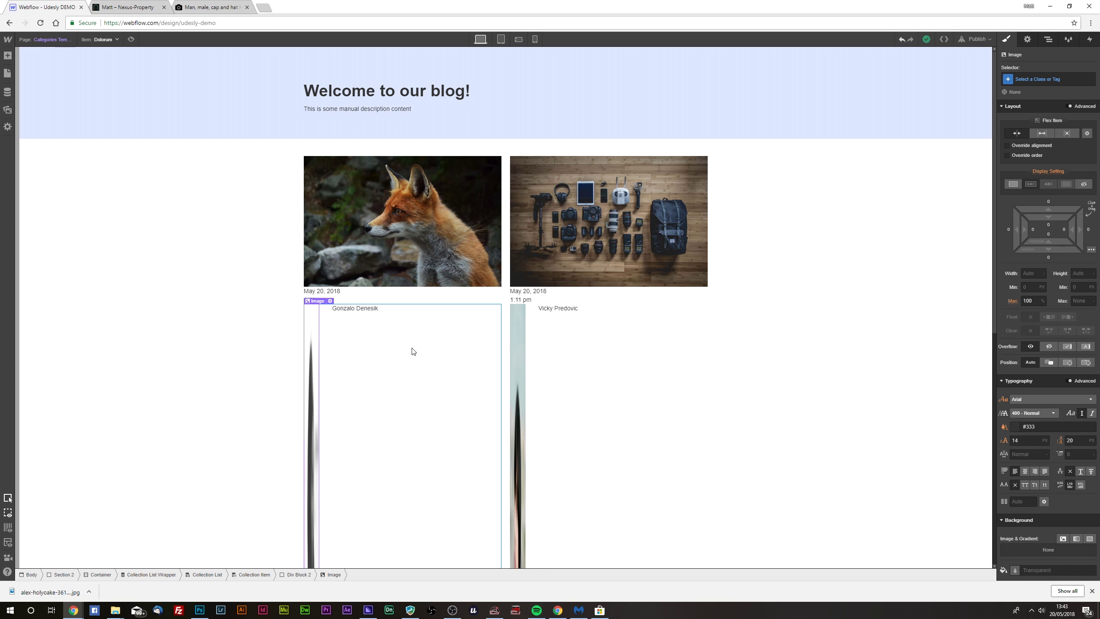
key("ctrl+z")
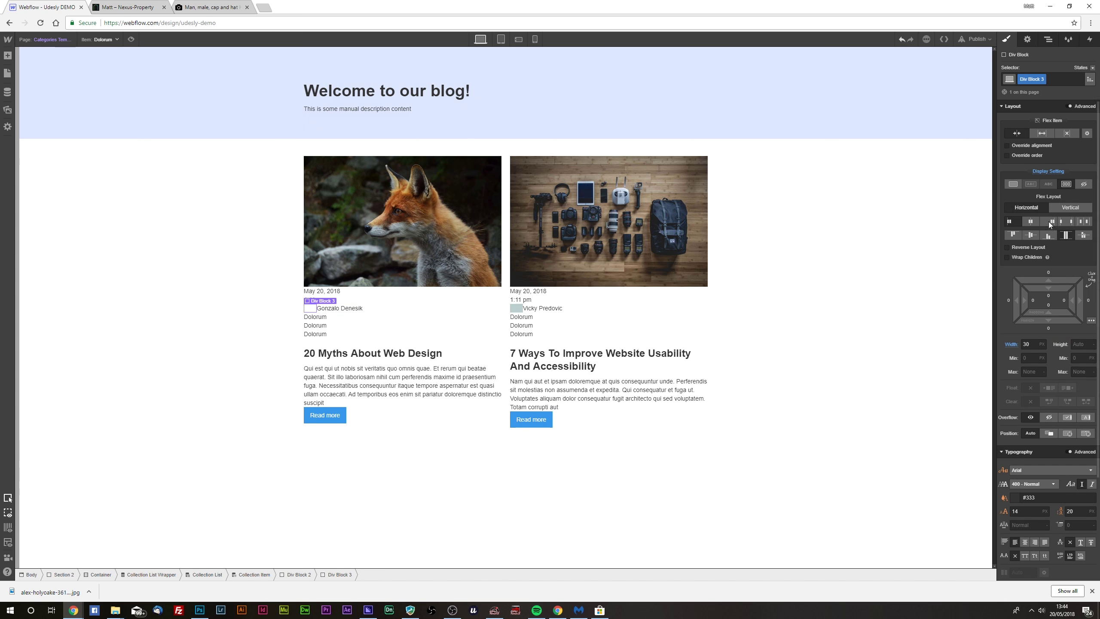
Give the avatar div a background image sized to Cover and set its height to 30 px
scroll(1047, 233, "down", 2)
scroll(1042, 169, "down", 1)
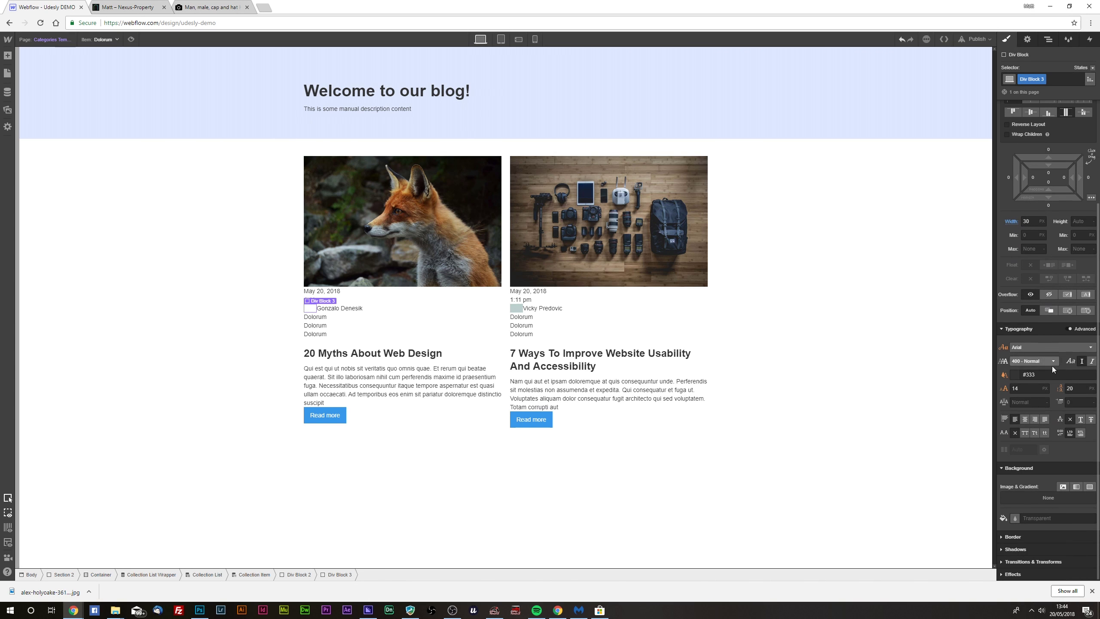
left_click(1062, 486)
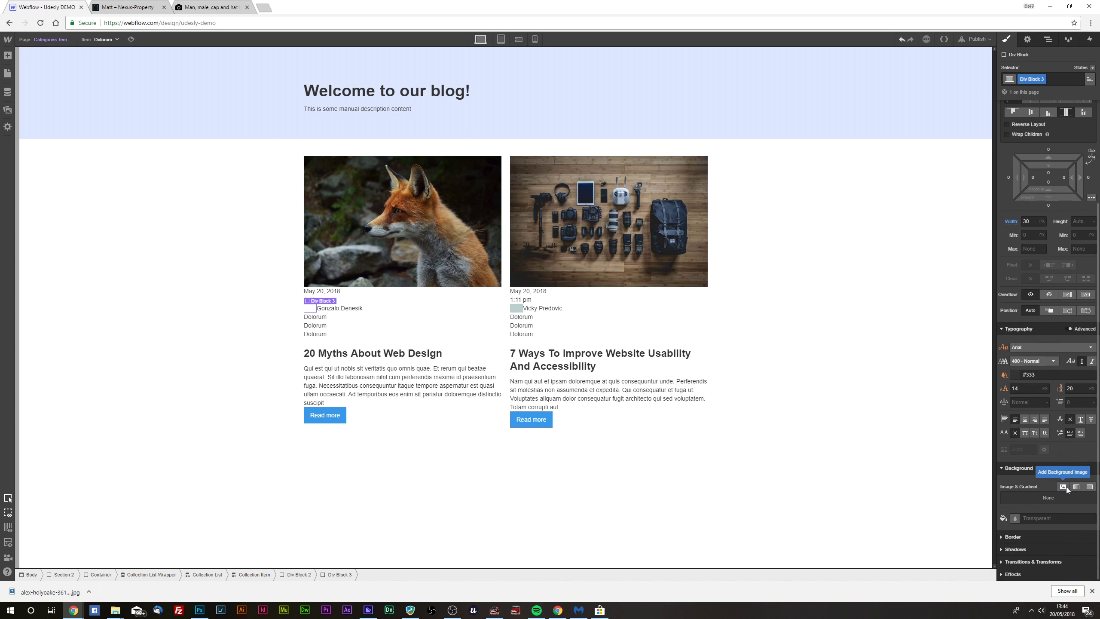
left_click(1083, 395)
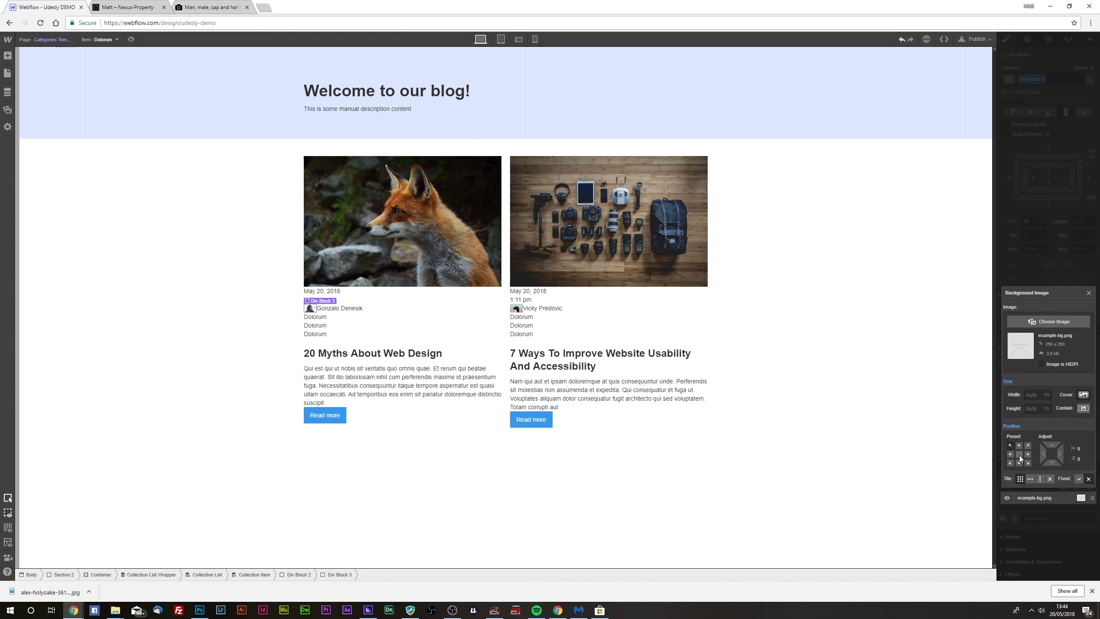
left_click(442, 309)
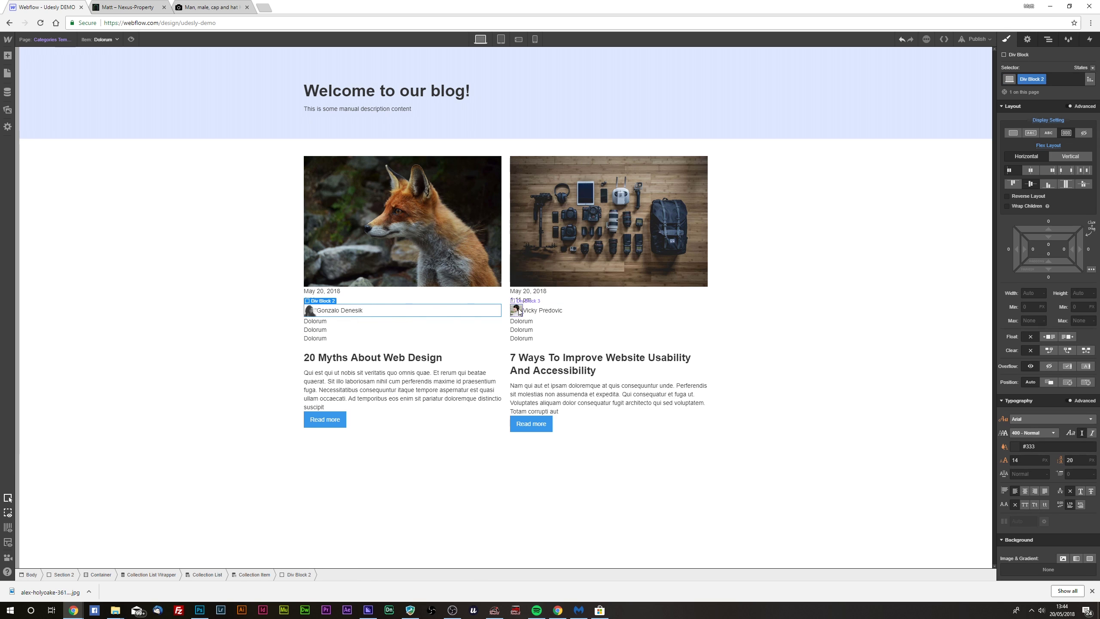
Review the custom attribute settings of the avatar div, the author row and the main category text
left_click(309, 312)
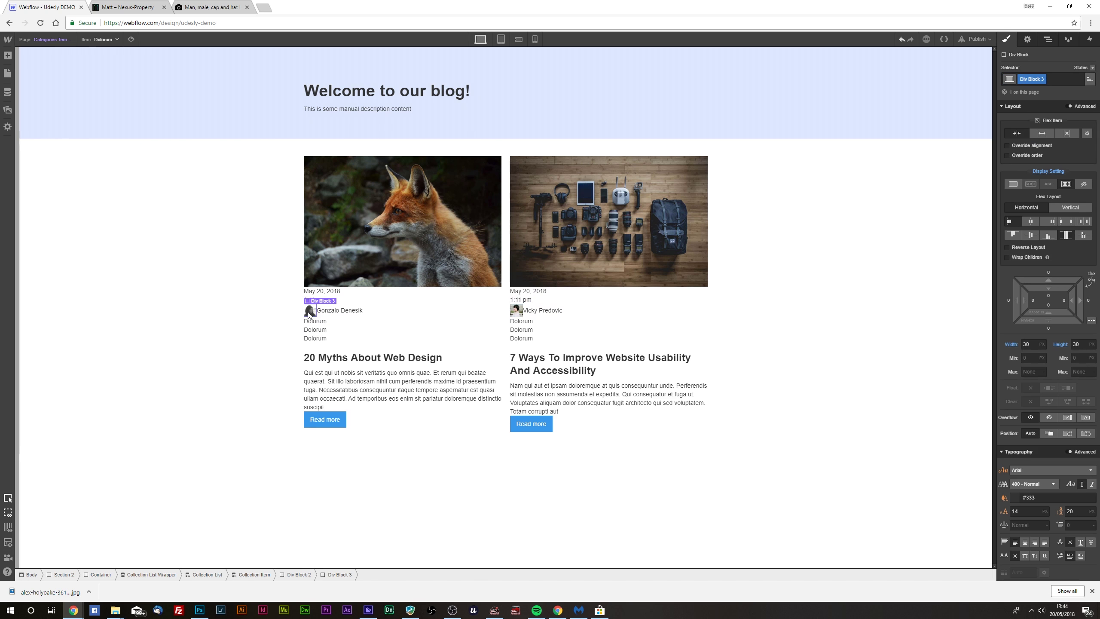
left_click(1027, 39)
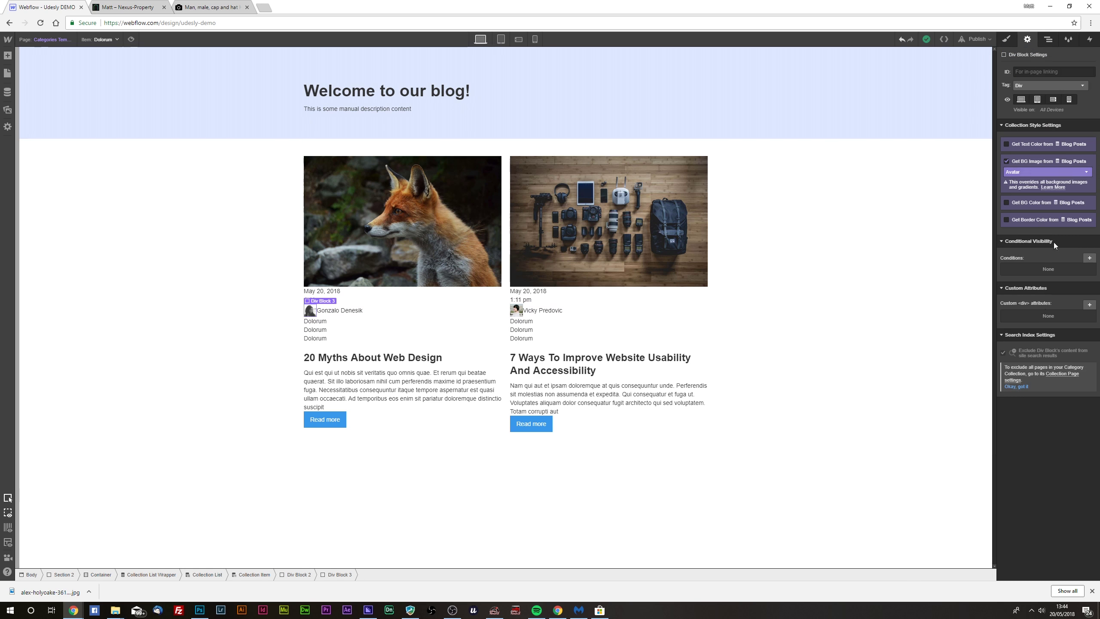
left_click(1089, 304)
left_click(399, 313)
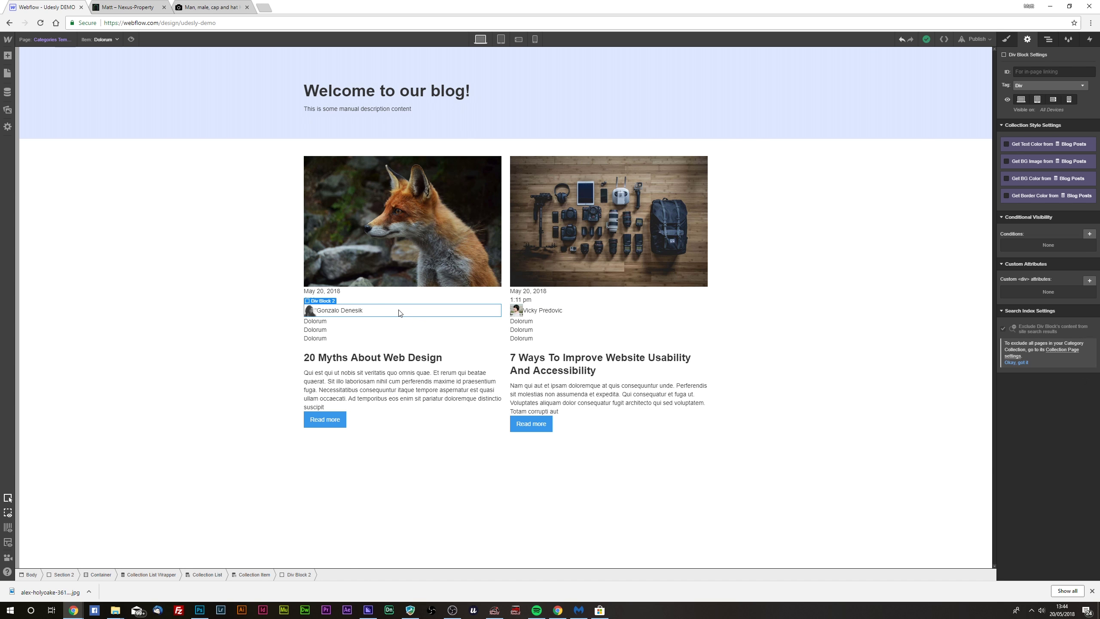
left_click(338, 320)
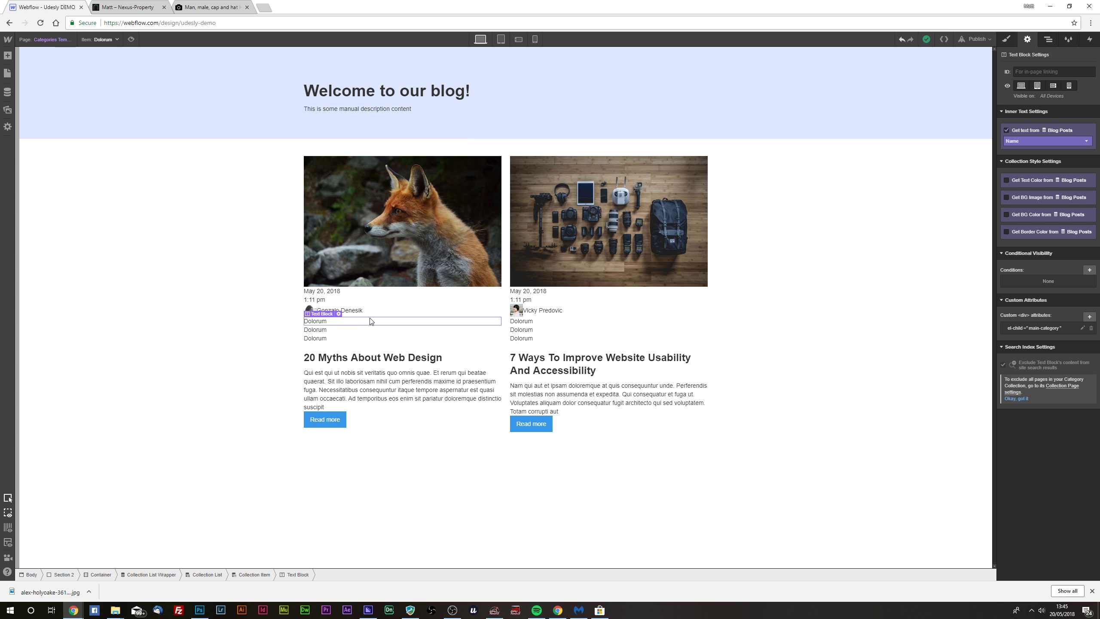
Add a div block below the post's main image and move the remaining post content into it
key("a")
left_click_drag(64, 197, 316, 292)
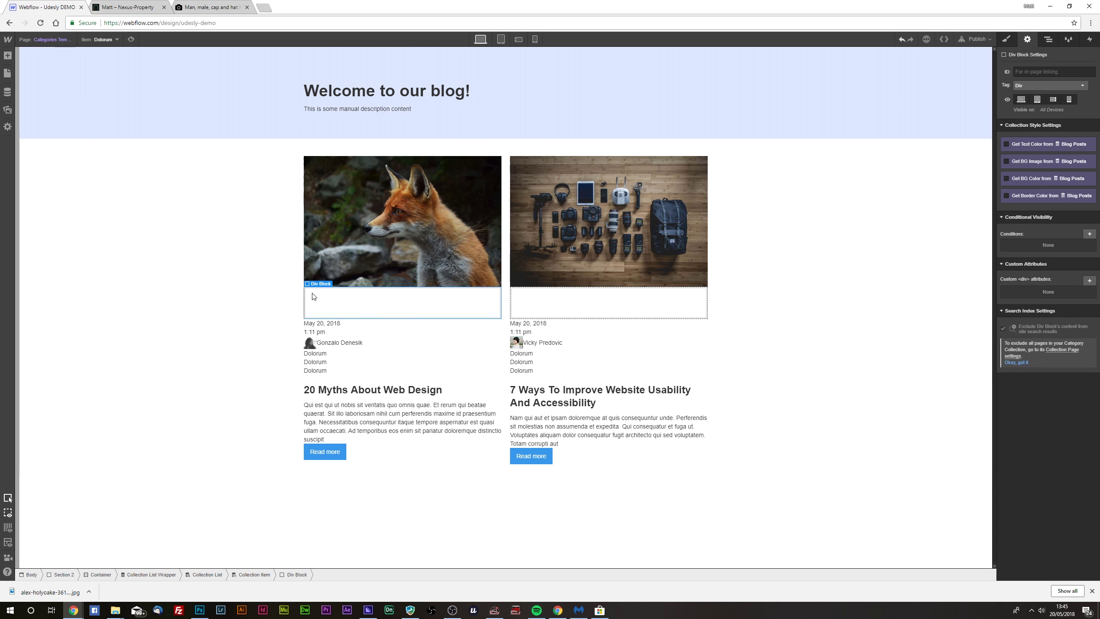
left_click(332, 324)
left_click_drag(333, 330, 360, 368)
left_click(351, 366)
left_click_drag(329, 407, 337, 381)
Give the post content div 20 px padding on all sides and add a soft box shadow
left_click(476, 440)
left_click(1015, 549)
scroll(1055, 516, "down", 2)
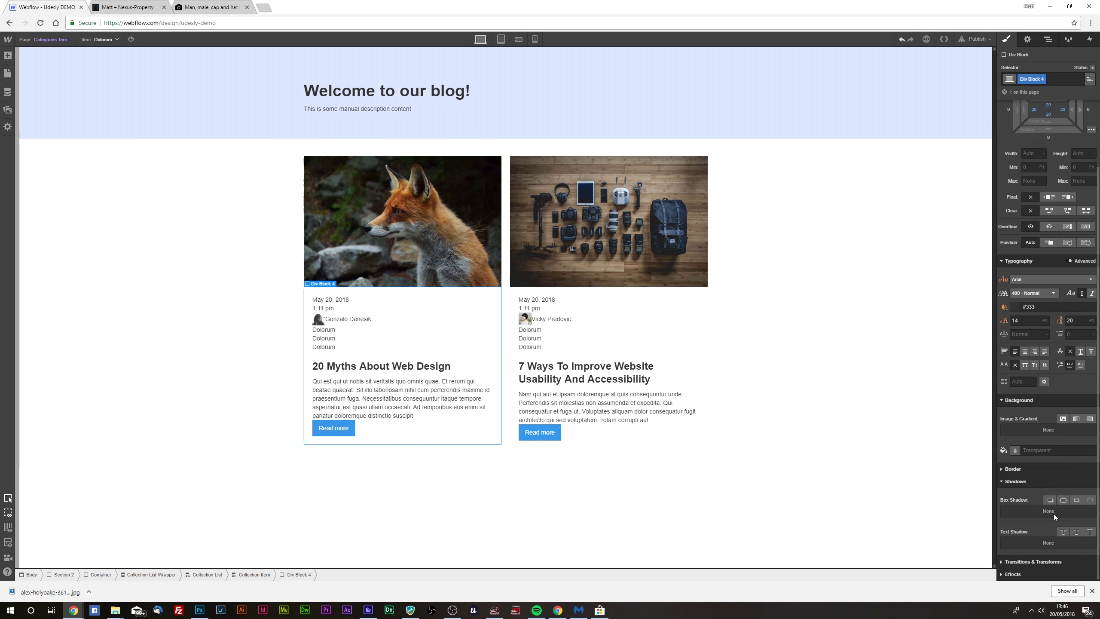
left_click(1054, 517)
left_click(1047, 475)
left_click(1029, 481)
left_click(173, 373)
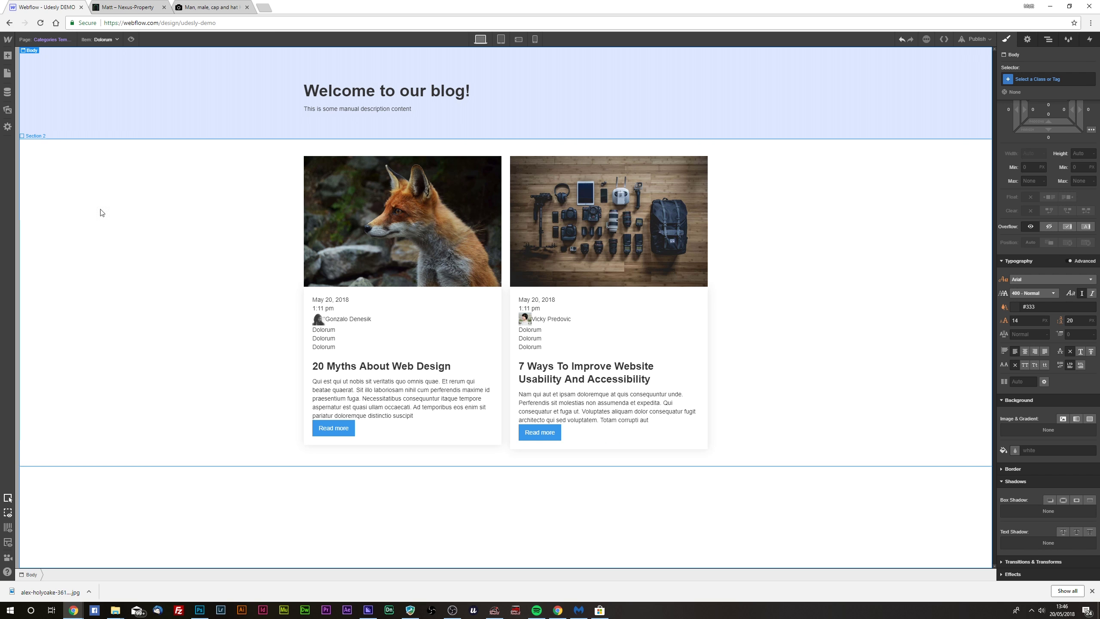
Open the Blog Posts Template page
left_click(7, 73)
left_click(52, 184)
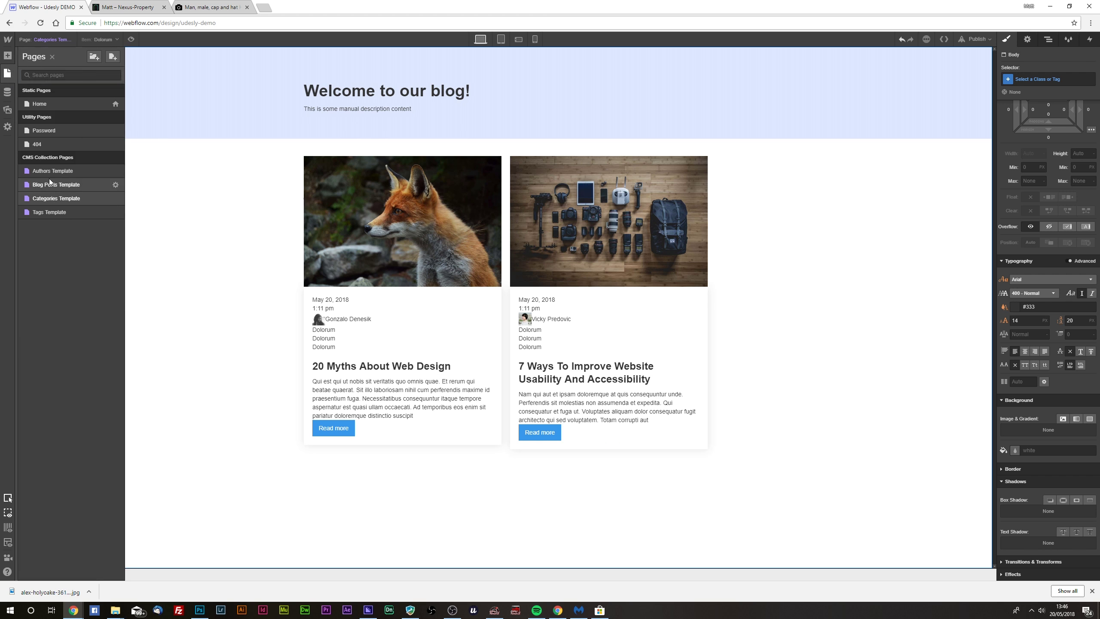